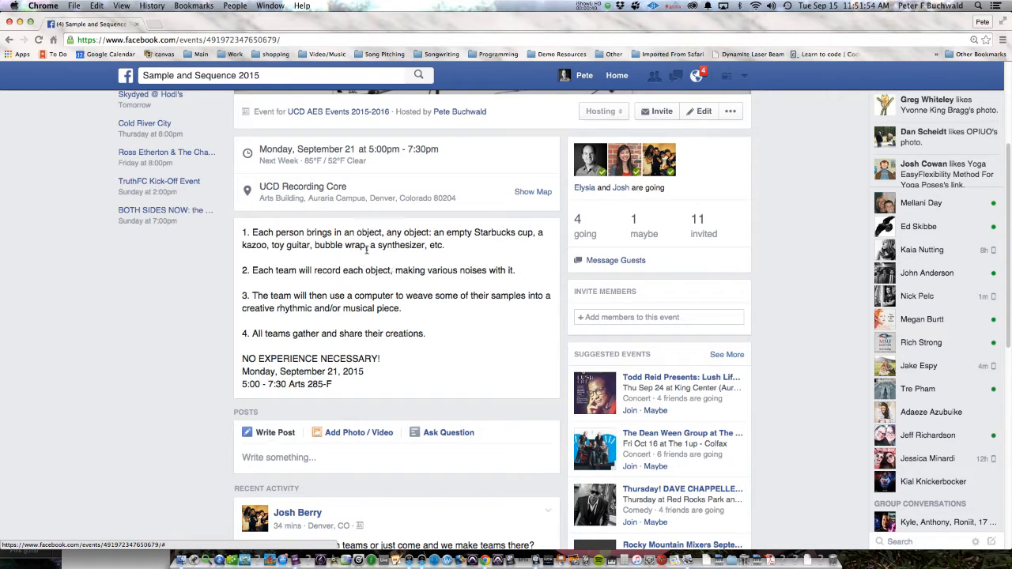
Step: Read through the Sample and Sequence 2015 event description, including its four activity steps, date, time and room
{"action": "scroll", "coordinate": [359, 293], "scroll_direction": "down", "scroll_amount": 1}
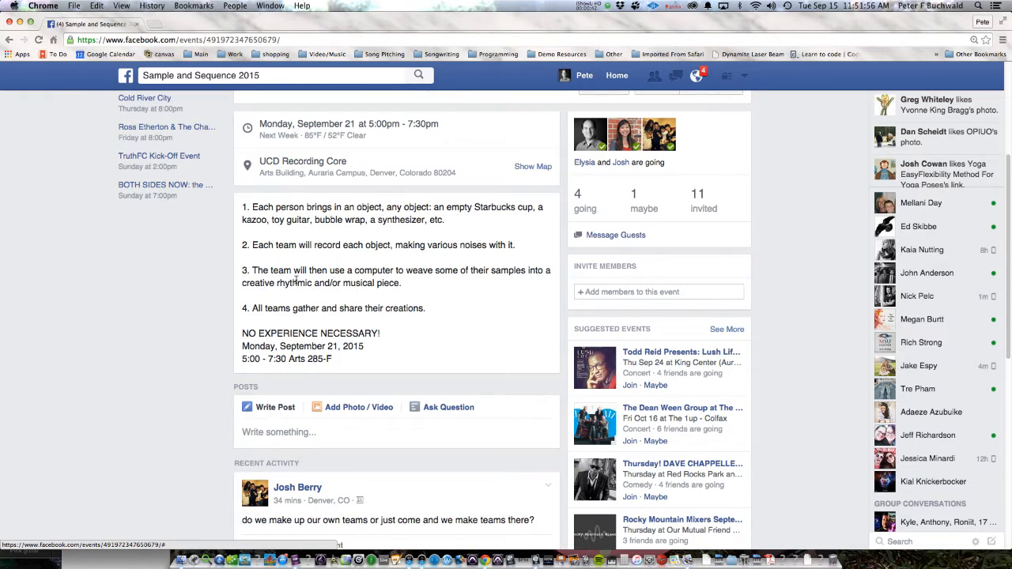
{"action": "scroll", "coordinate": [387, 282], "scroll_direction": "down", "scroll_amount": 2}
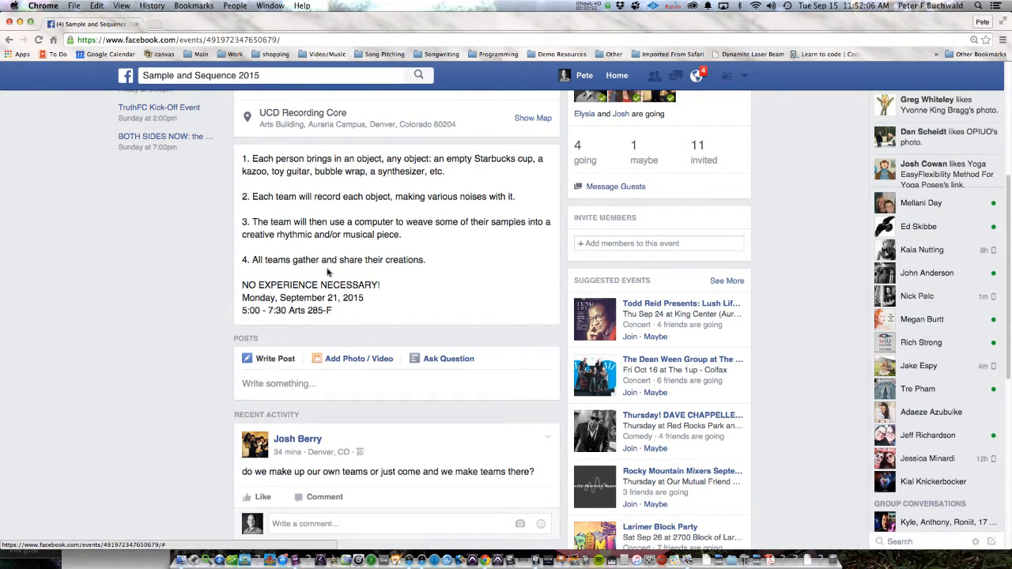
{"action": "scroll", "coordinate": [326, 272], "scroll_direction": "down", "scroll_amount": 1}
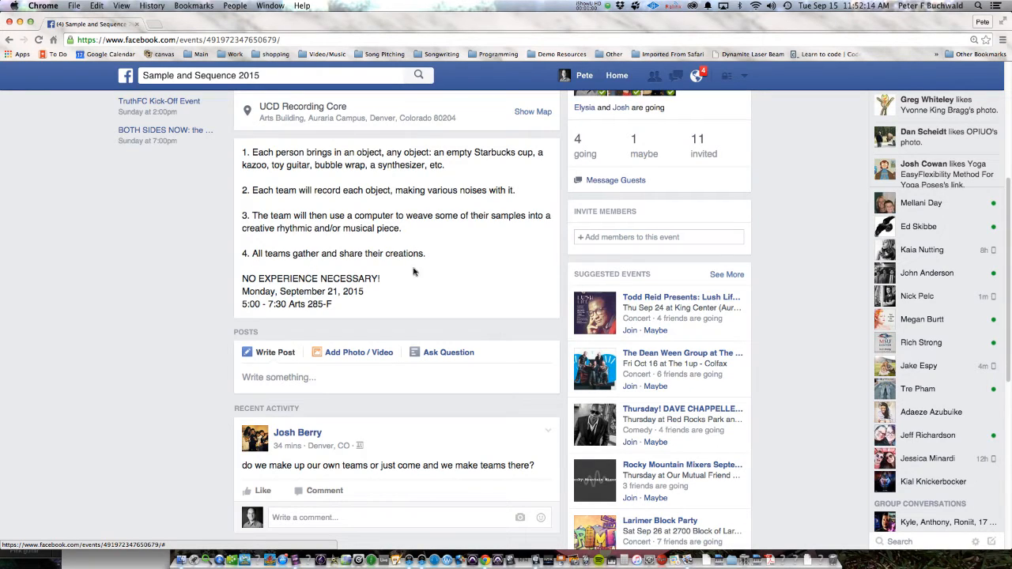
{"action": "scroll", "coordinate": [425, 254], "scroll_direction": "down", "scroll_amount": 1}
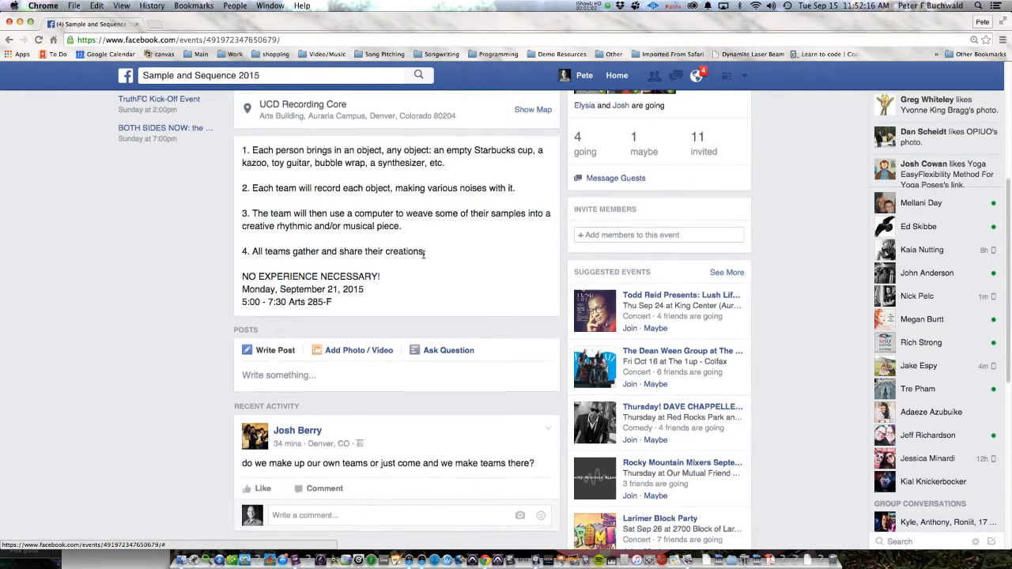
{"action": "scroll", "coordinate": [412, 270], "scroll_direction": "down", "scroll_amount": 1}
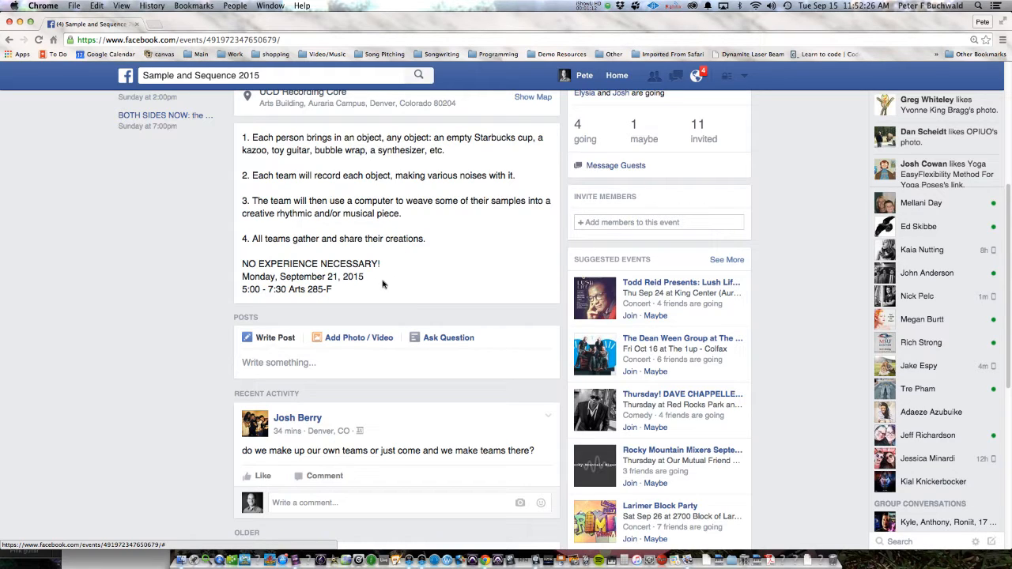
{"action": "scroll", "coordinate": [403, 264], "scroll_direction": "down", "scroll_amount": 1}
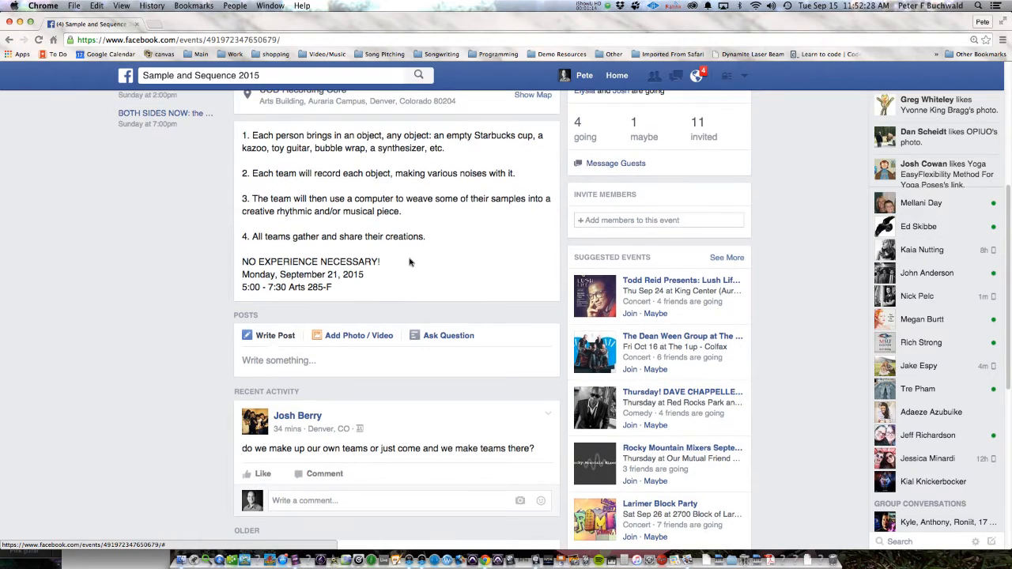
{"action": "scroll", "coordinate": [408, 262], "scroll_direction": "down", "scroll_amount": 1}
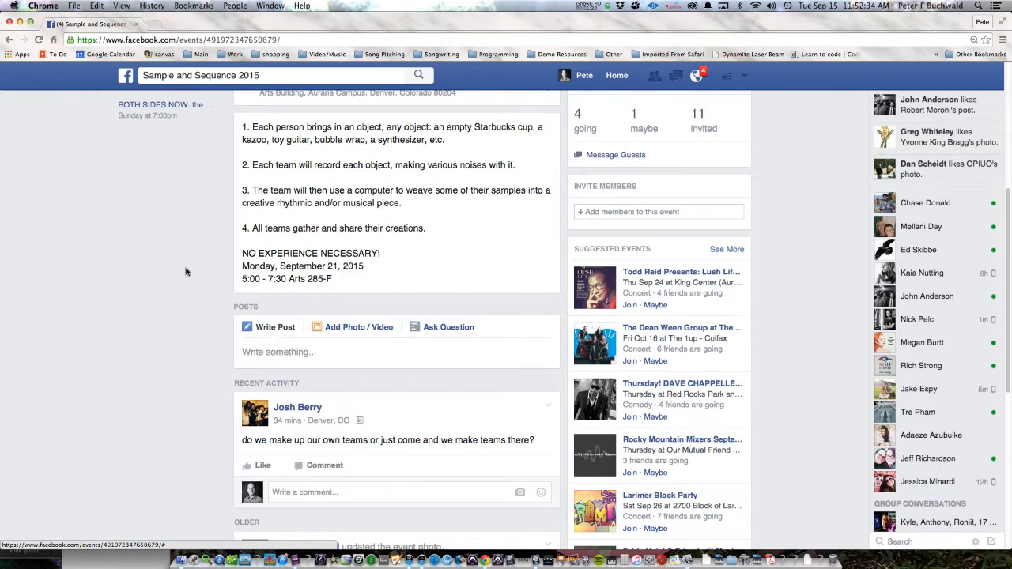
Step: Switch to Preview, view the guitar and coffee cup photo 20150915_113717.jpg, and reposition the window to show the whole picture
{"action": "key", "text": "super+Tab"}
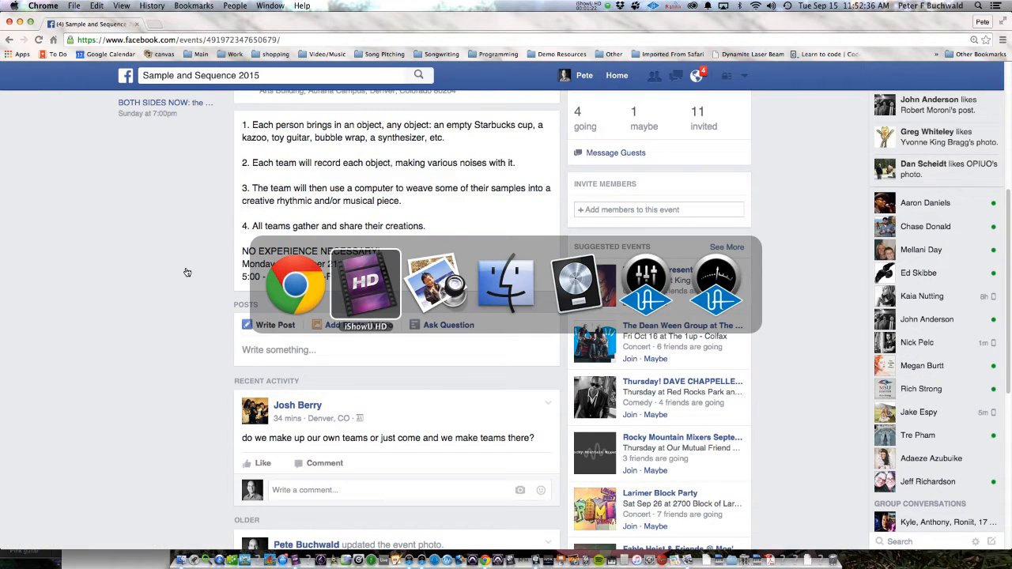
{"action": "key", "text": "super+Tab"}
{"action": "key", "text": "super+Tab"}
{"action": "key", "text": "super+Tab"}
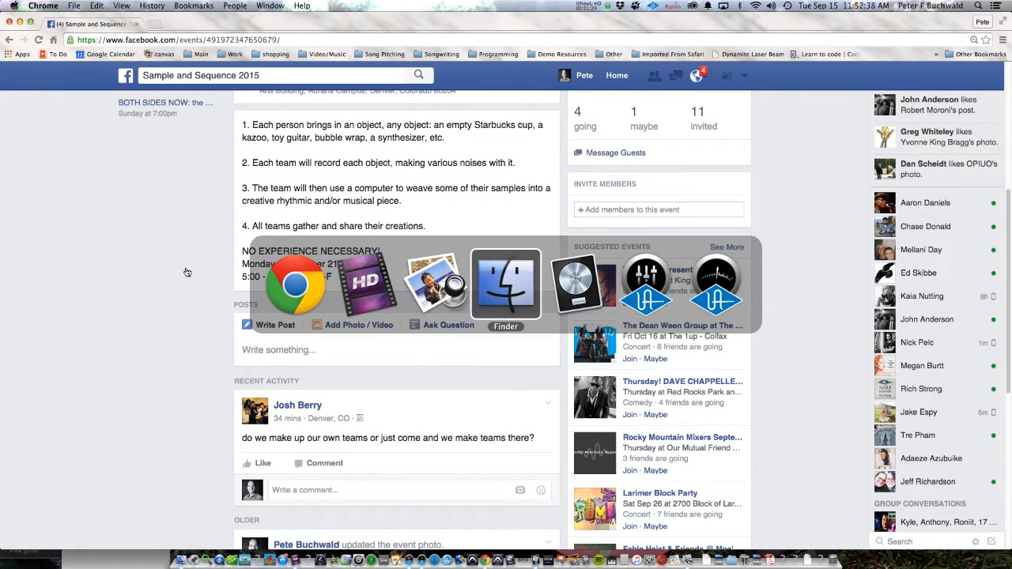
{"action": "key", "text": "super+Tab"}
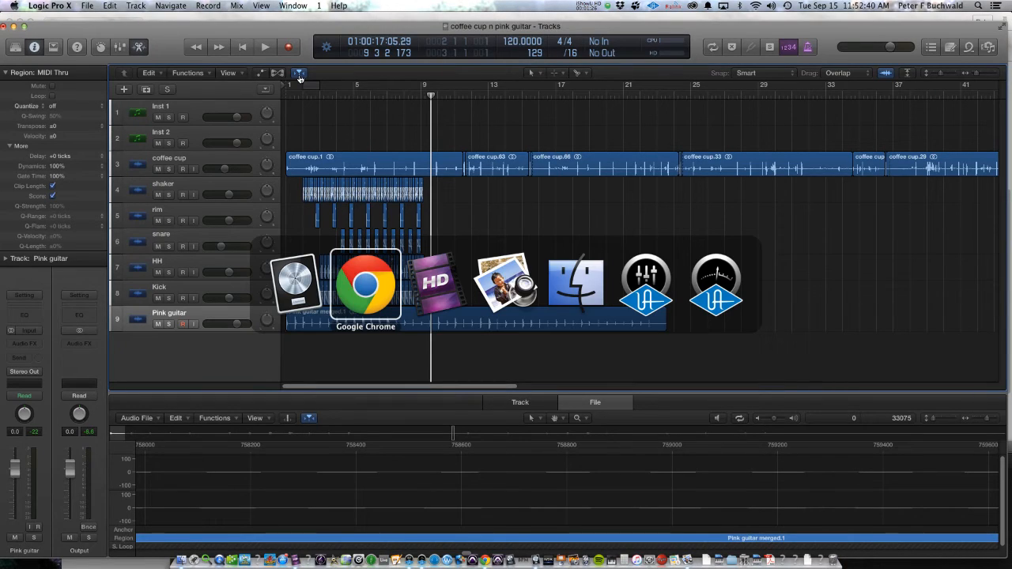
{"action": "key", "text": "super+Tab"}
{"action": "key", "text": "super+Tab"}
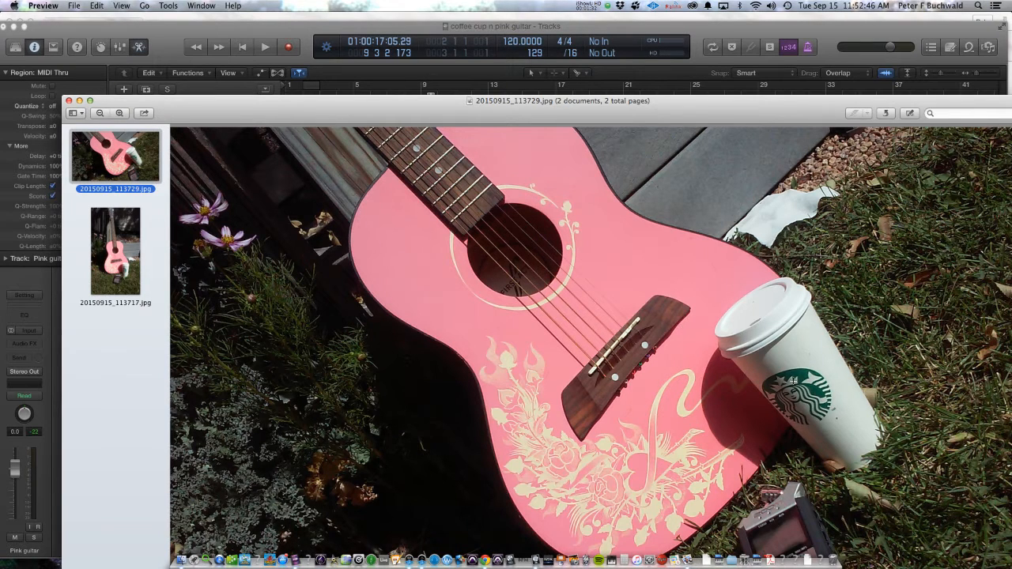
{"action": "left_click", "coordinate": [126, 258]}
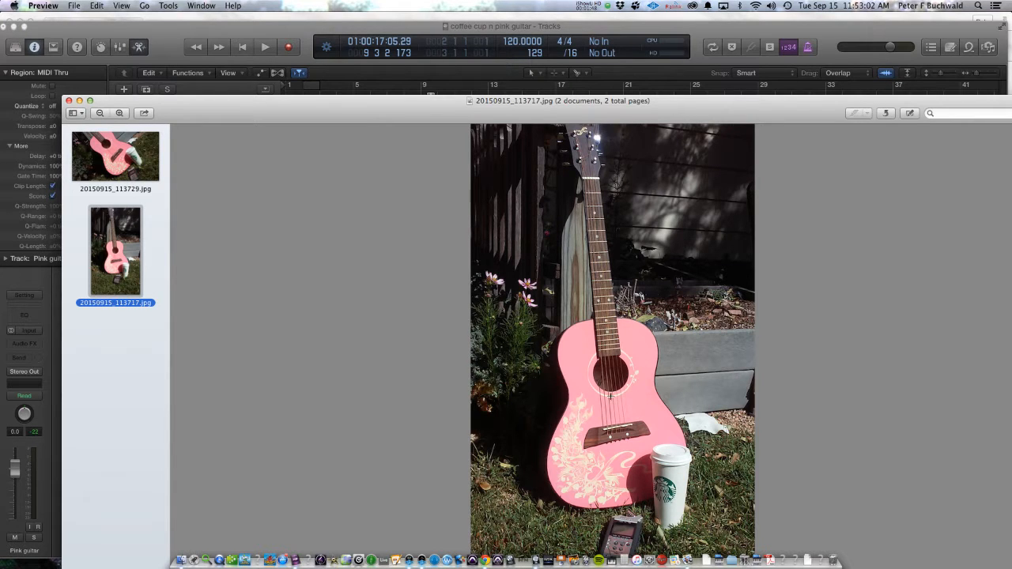
{"action": "double_click", "coordinate": [430, 120]}
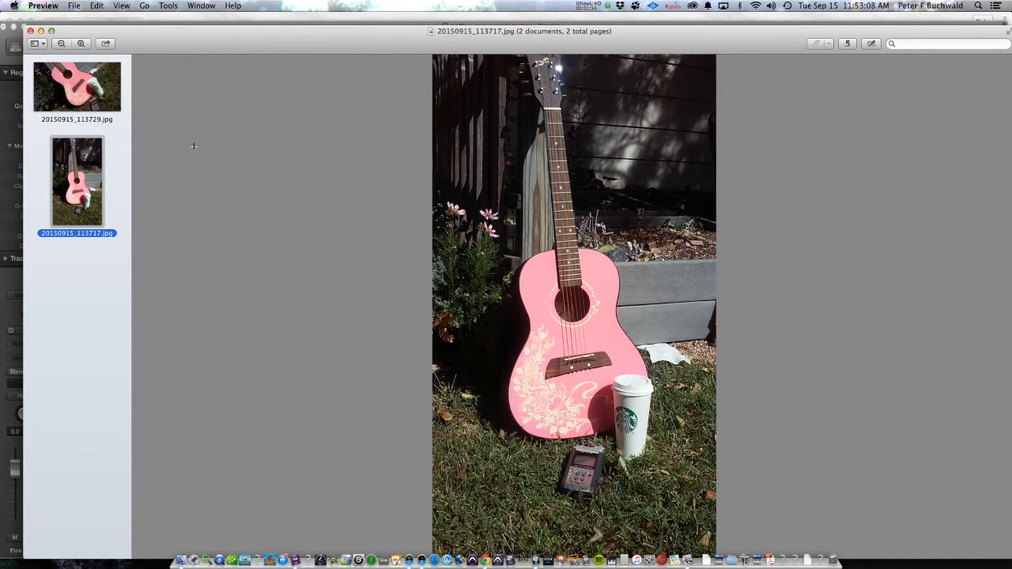
{"action": "left_click_drag", "start_coordinate": [205, 35], "coordinate": [183, 22]}
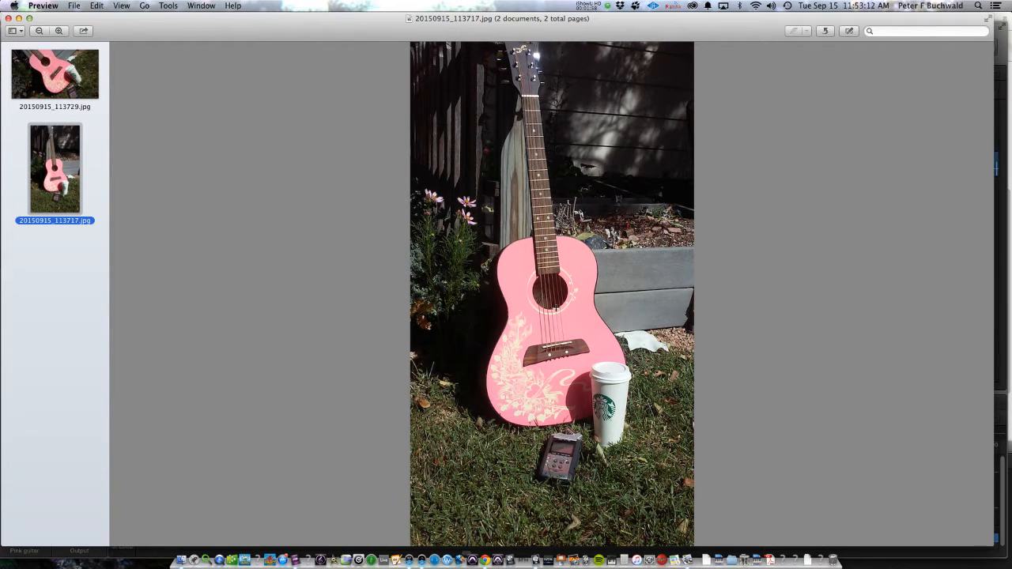
Step: Switch to Logic Pro X and audition the coffee cup track on its own from about bar 11, ending with its solo off
{"action": "key", "text": "super+Tab"}
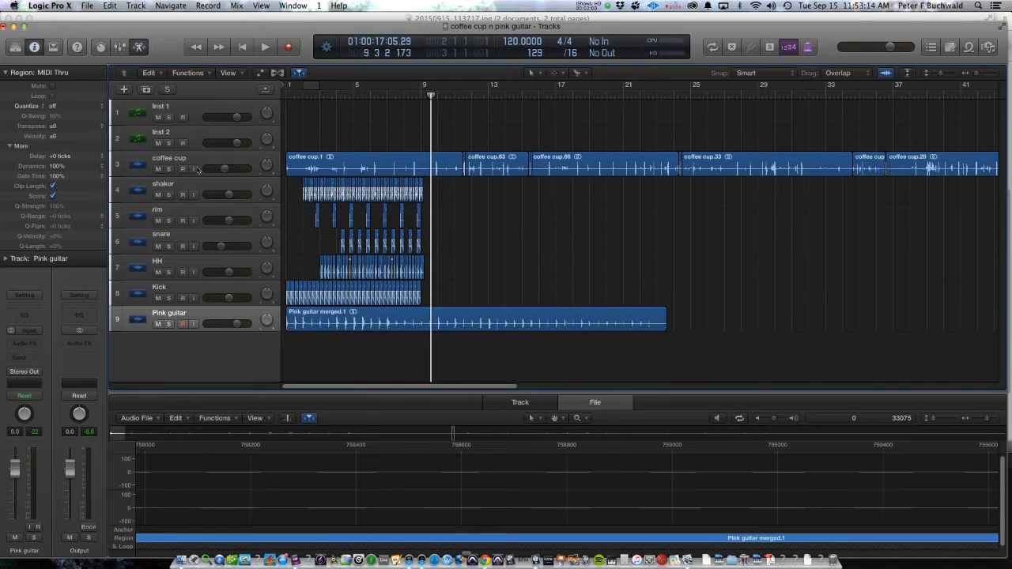
{"action": "left_click", "coordinate": [169, 169]}
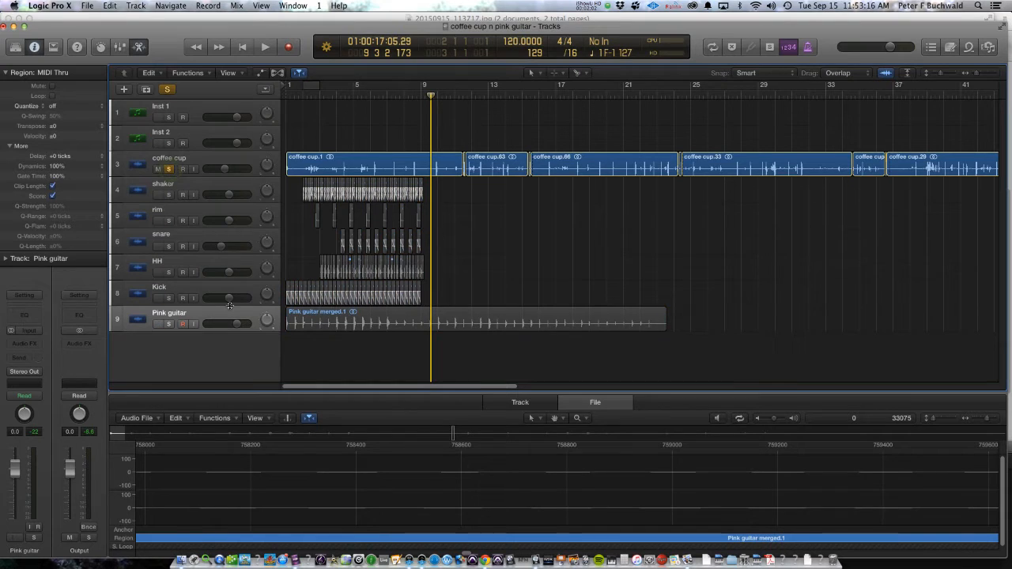
{"action": "key", "text": "Return"}
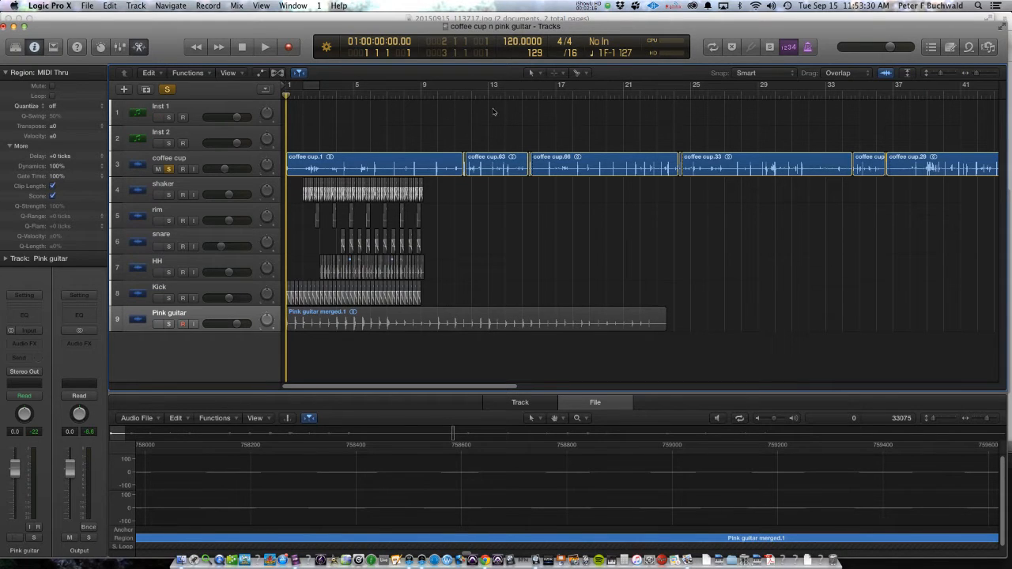
{"action": "left_click", "coordinate": [464, 102]}
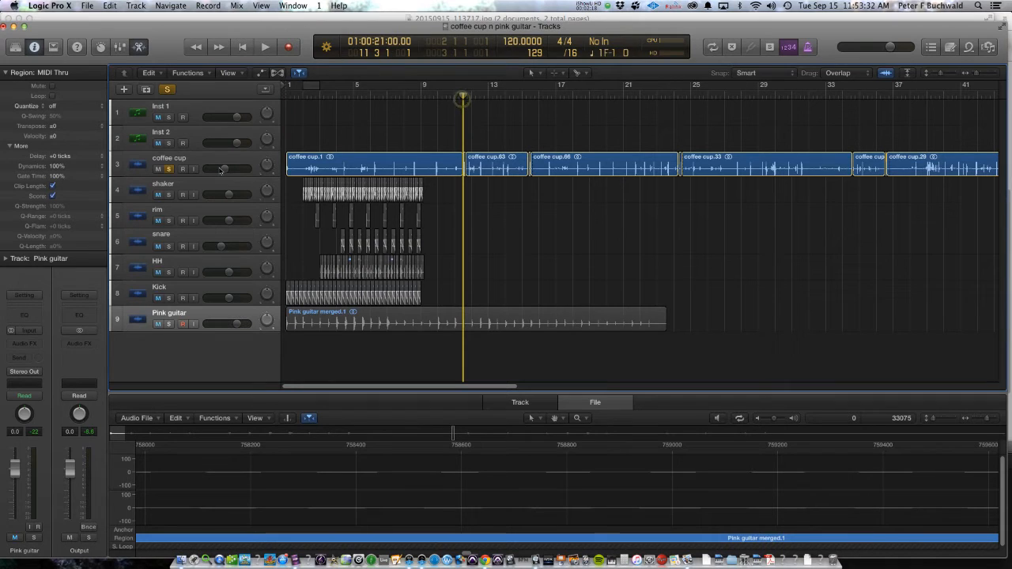
{"action": "mouse_move", "coordinate": [220, 168]}
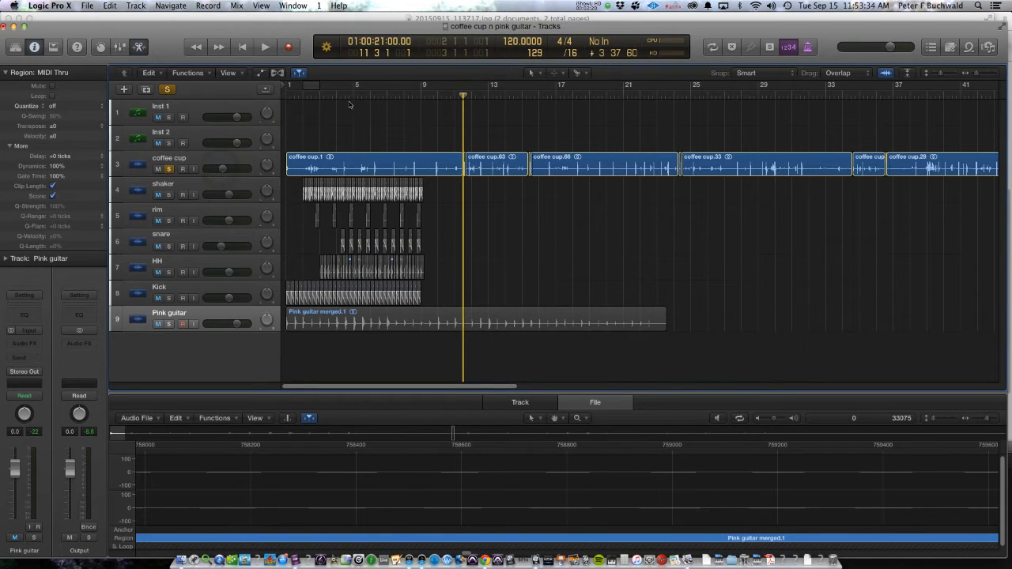
{"action": "key", "text": "space"}
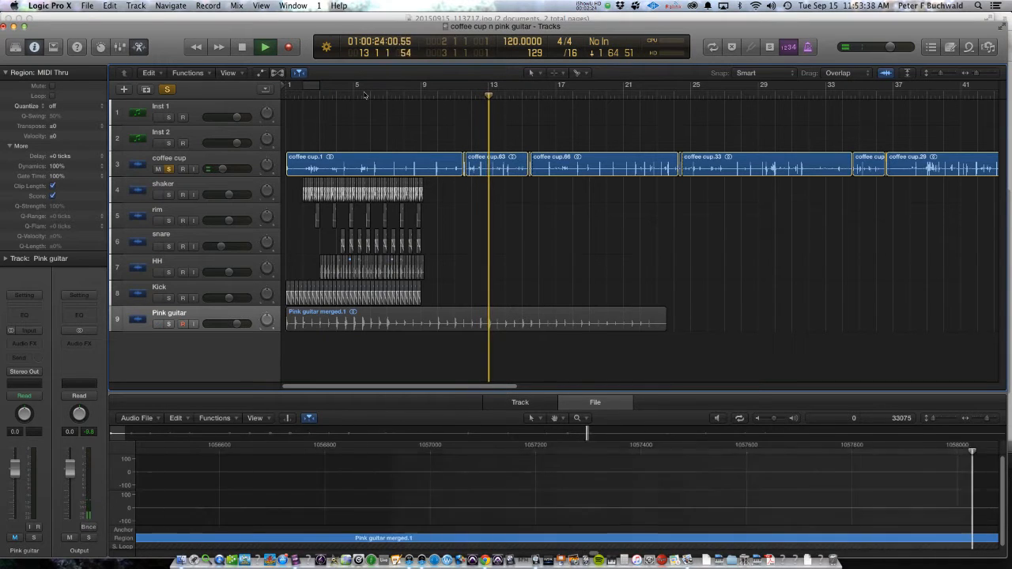
{"action": "key", "text": "super+Right"}
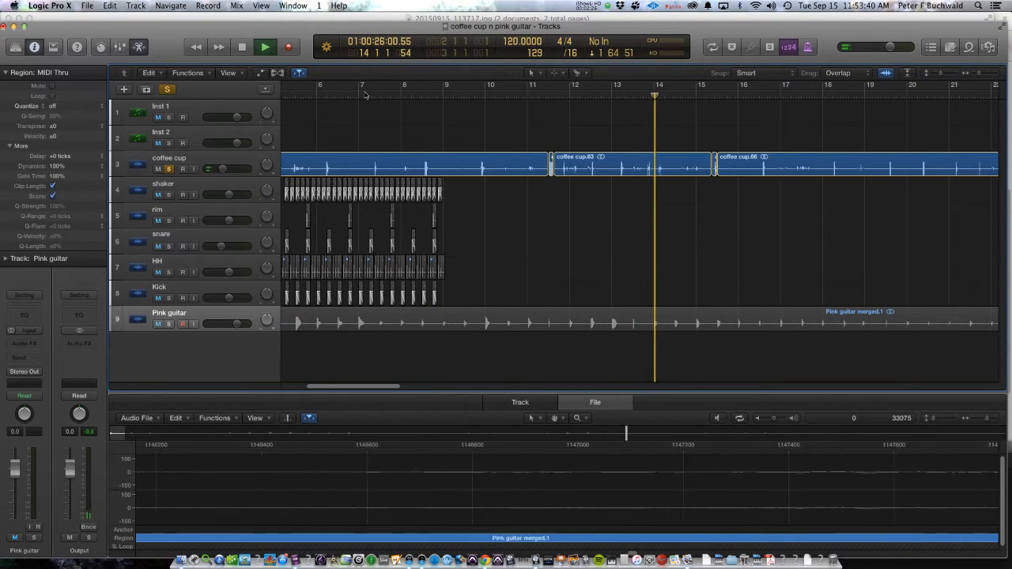
{"action": "key", "text": "space"}
{"action": "key", "text": "super+Left"}
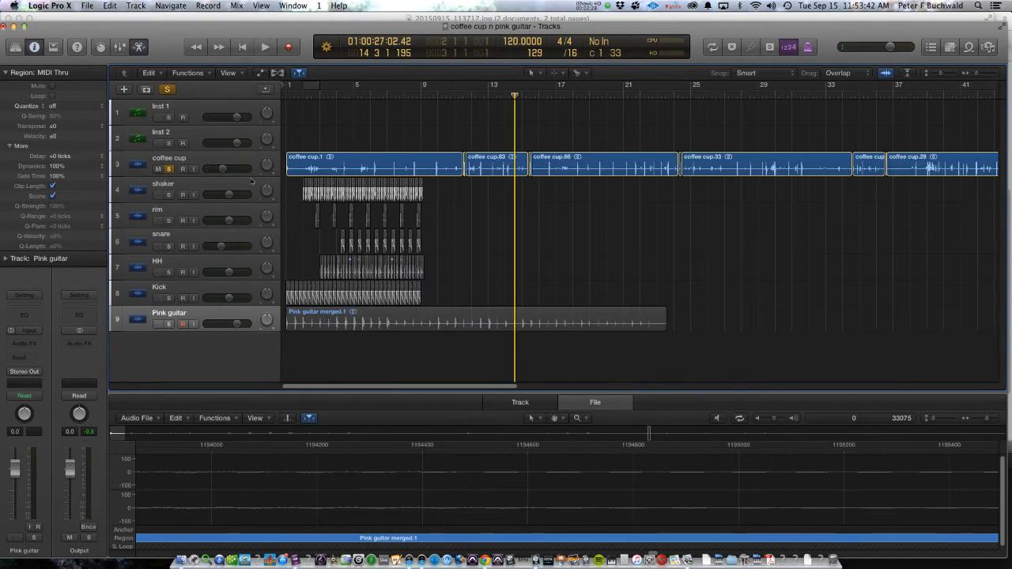
{"action": "left_click", "coordinate": [169, 168]}
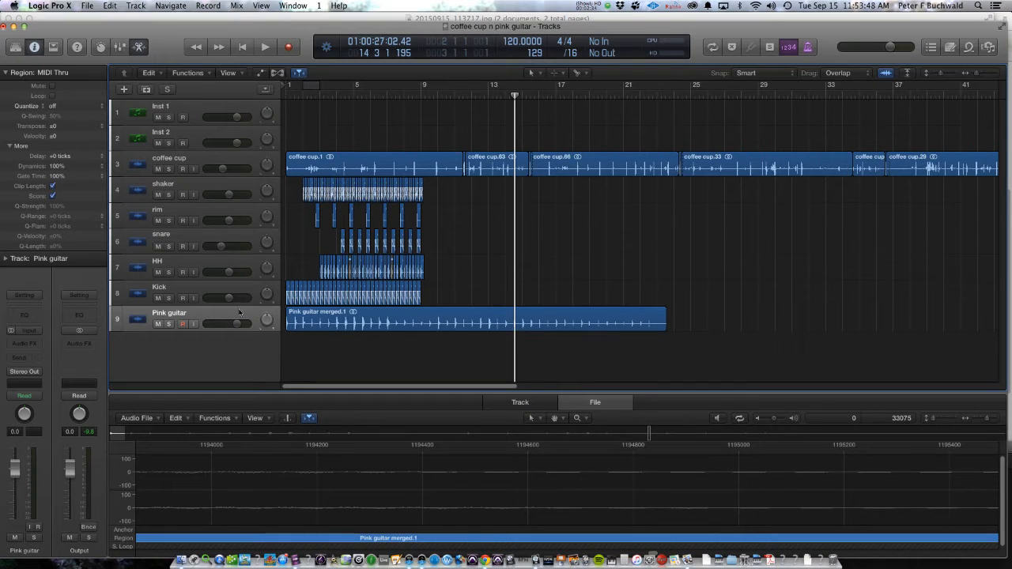
Step: Solo the Kick track and play it briefly from the start of the project
{"action": "left_click", "coordinate": [169, 298]}
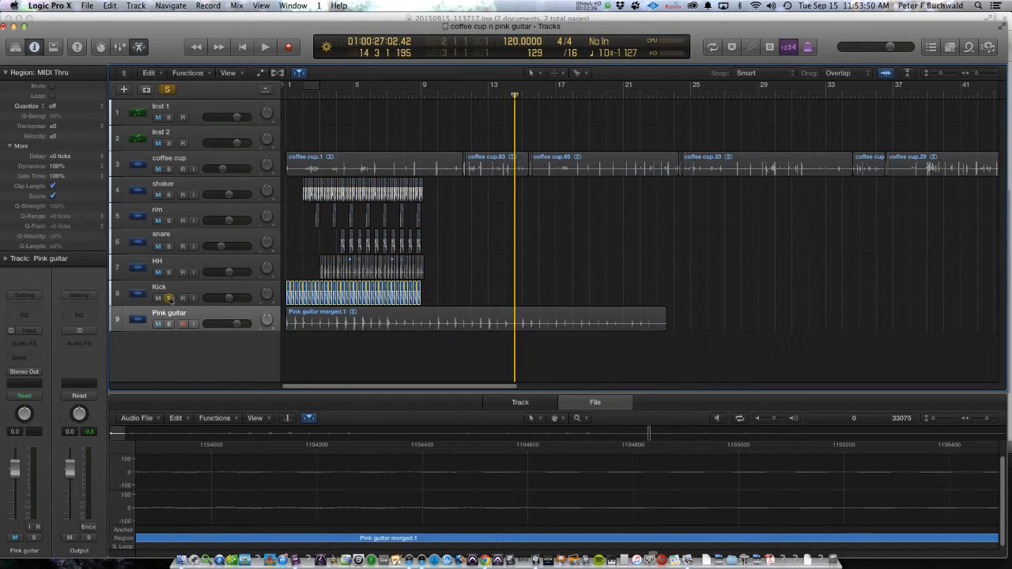
{"action": "key", "text": "Return"}
{"action": "key", "text": "space"}
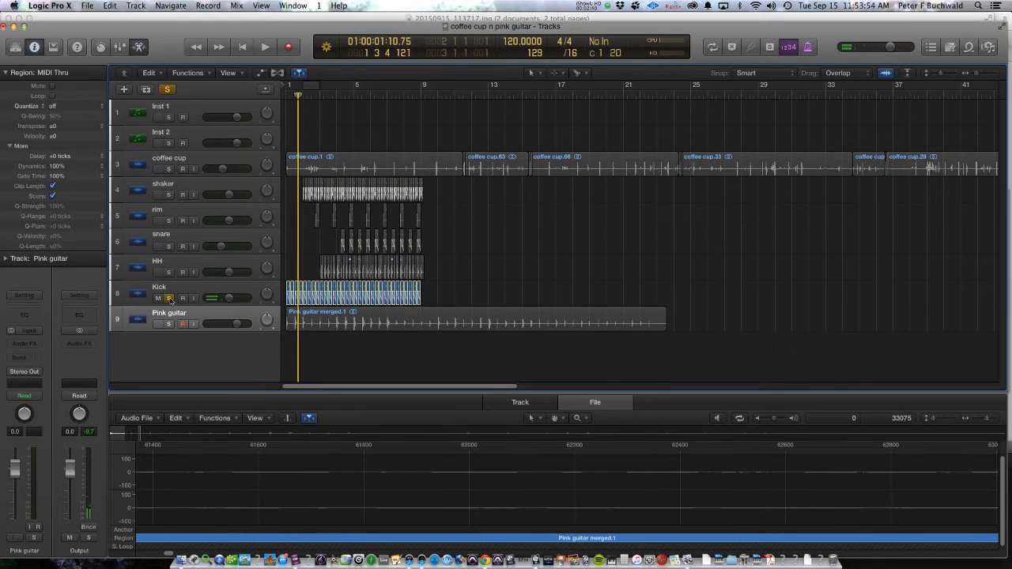
Step: Add the HH track to the solo and play it with the Kick from just before bar 3
{"action": "left_click", "coordinate": [168, 272]}
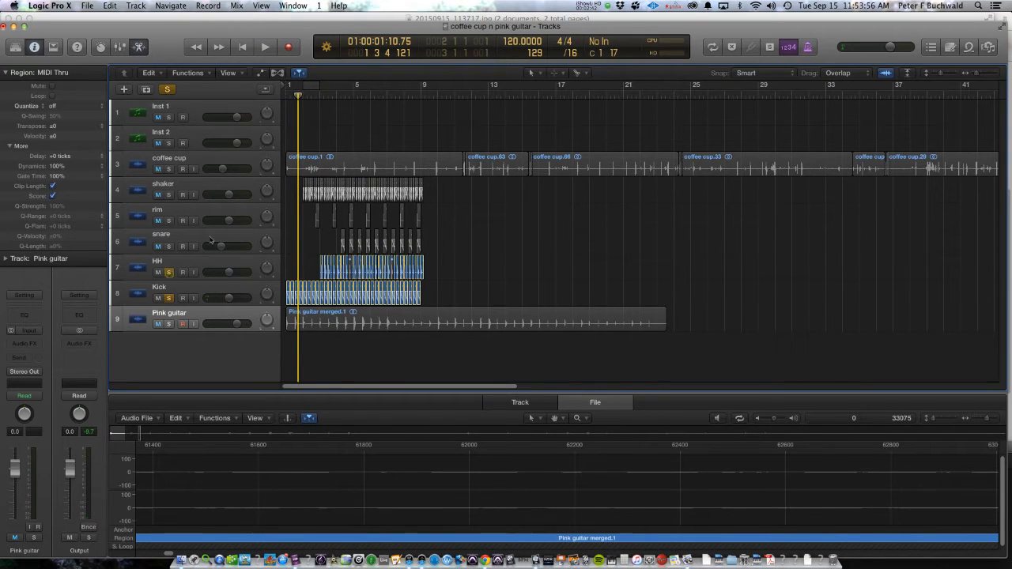
{"action": "left_click", "coordinate": [320, 97]}
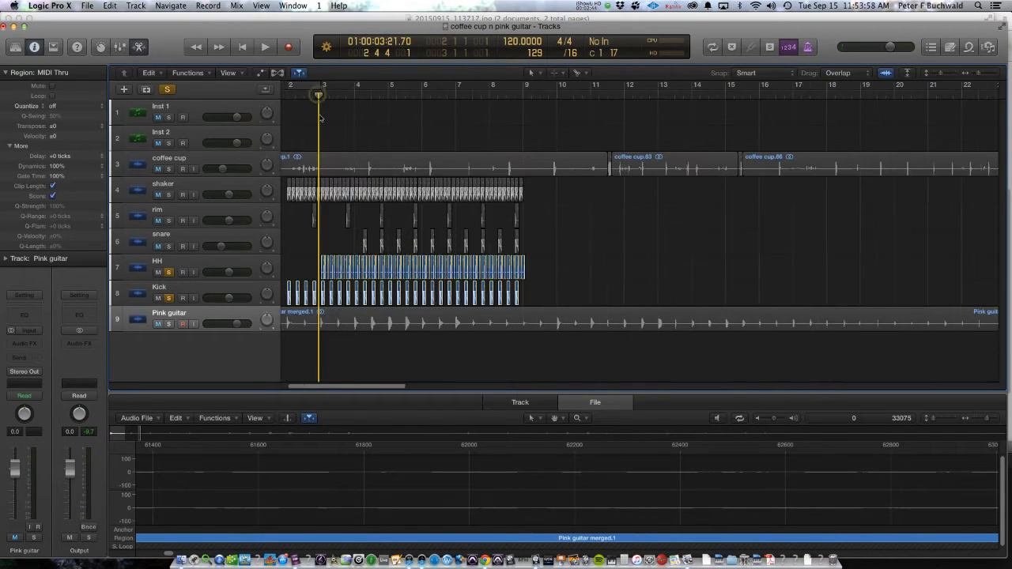
{"action": "key", "text": "cmd+Right"}
{"action": "key", "text": "space"}
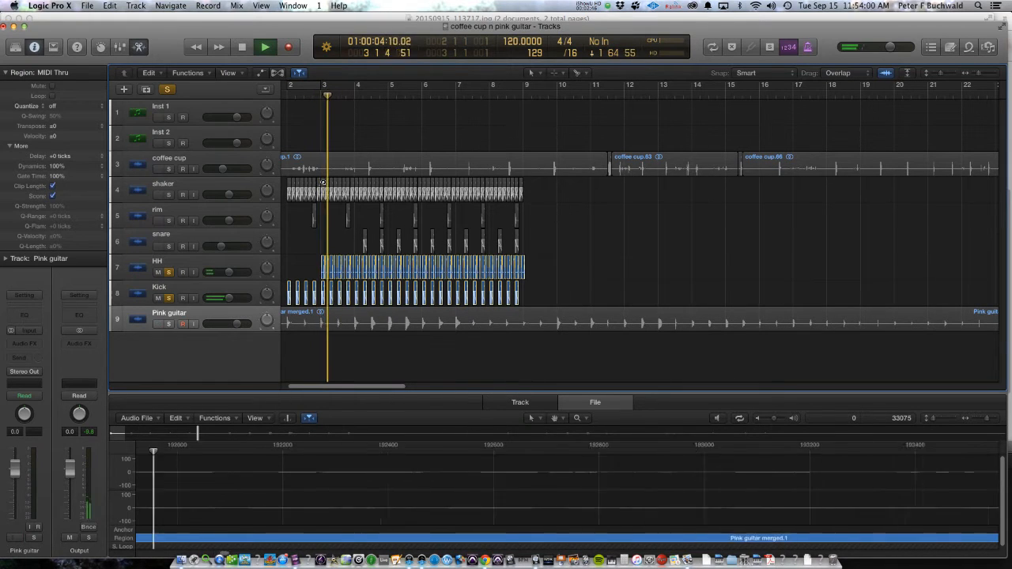
{"action": "key", "text": "space"}
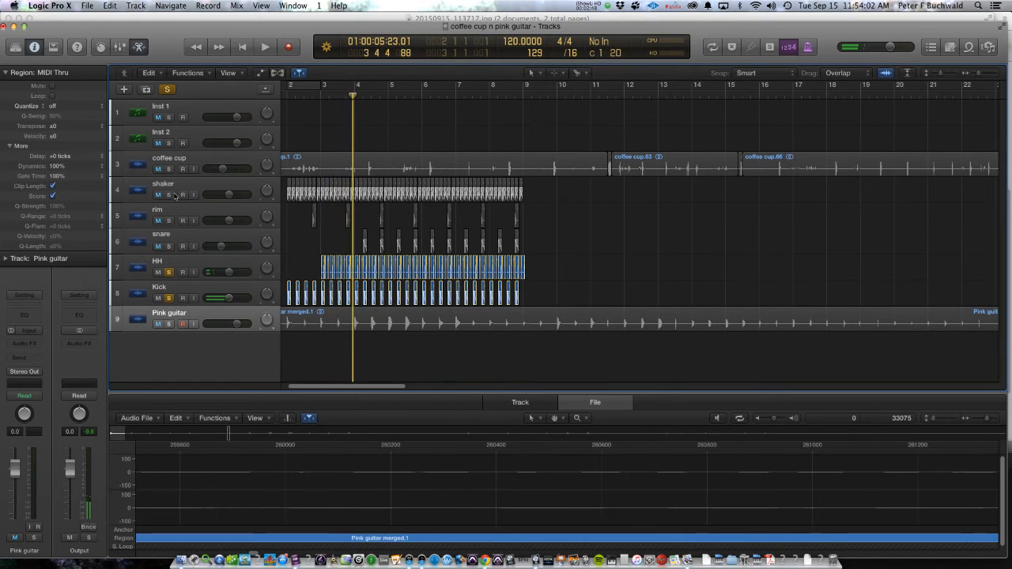
Step: Add the shaker track to the solo and play the combination from just before bar 2
{"action": "left_click", "coordinate": [168, 194]}
{"action": "key", "text": "Return"}
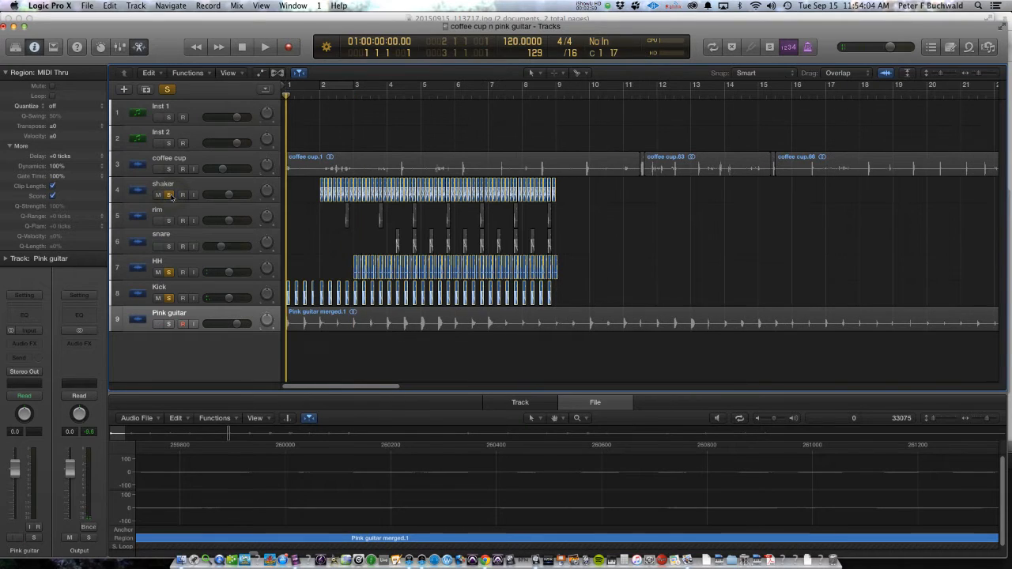
{"action": "double_click", "coordinate": [313, 97]}
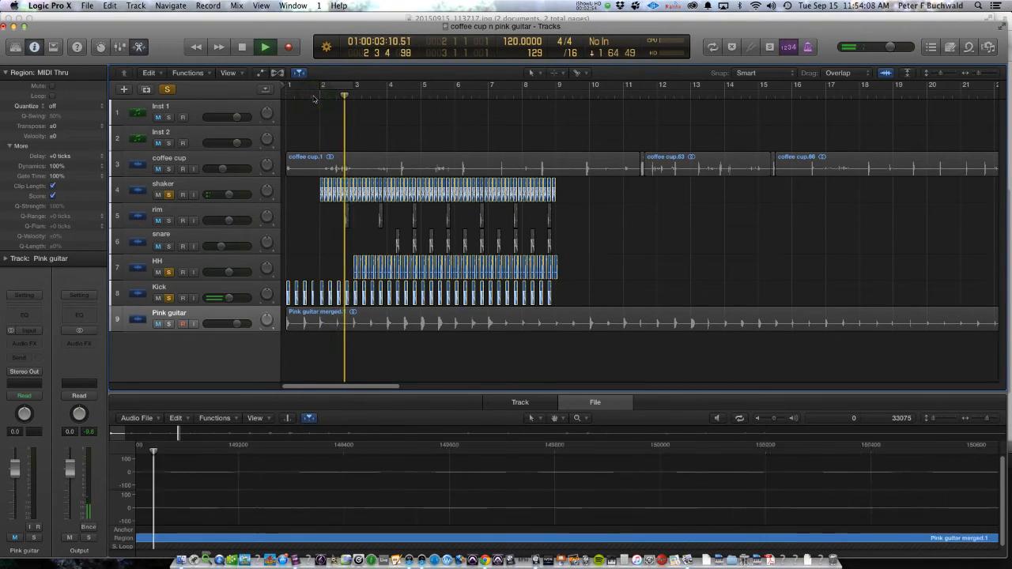
{"action": "key", "text": "space"}
Step: Add the rim track to the solo and play the layered beat from bar 2
{"action": "left_click", "coordinate": [168, 222]}
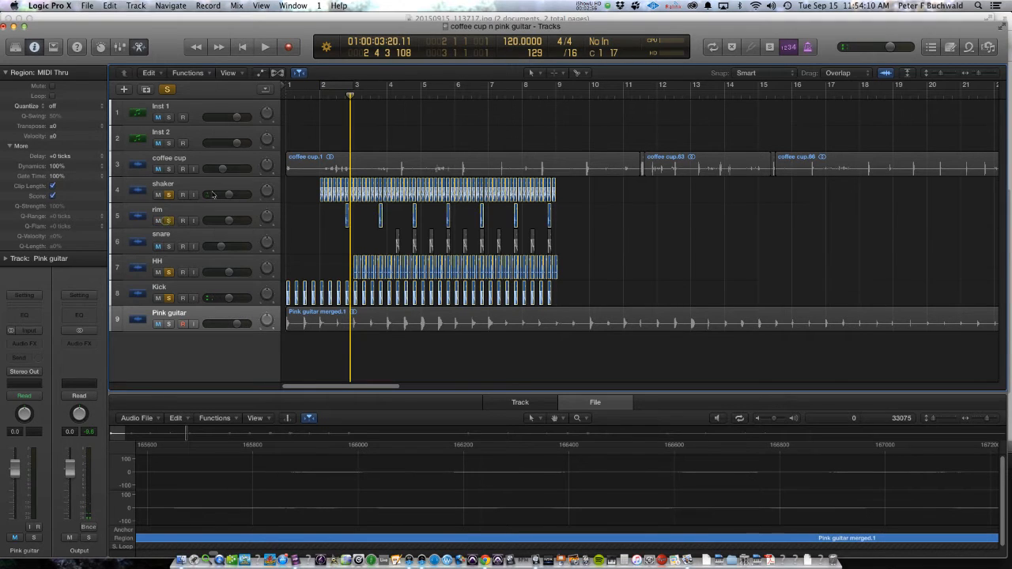
{"action": "double_click", "coordinate": [320, 96]}
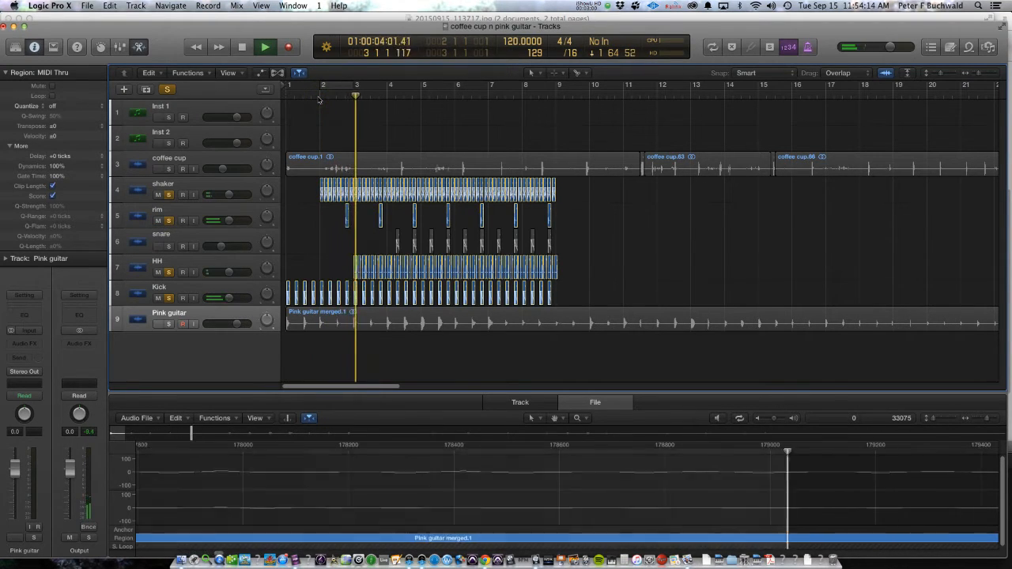
{"action": "key", "text": "space"}
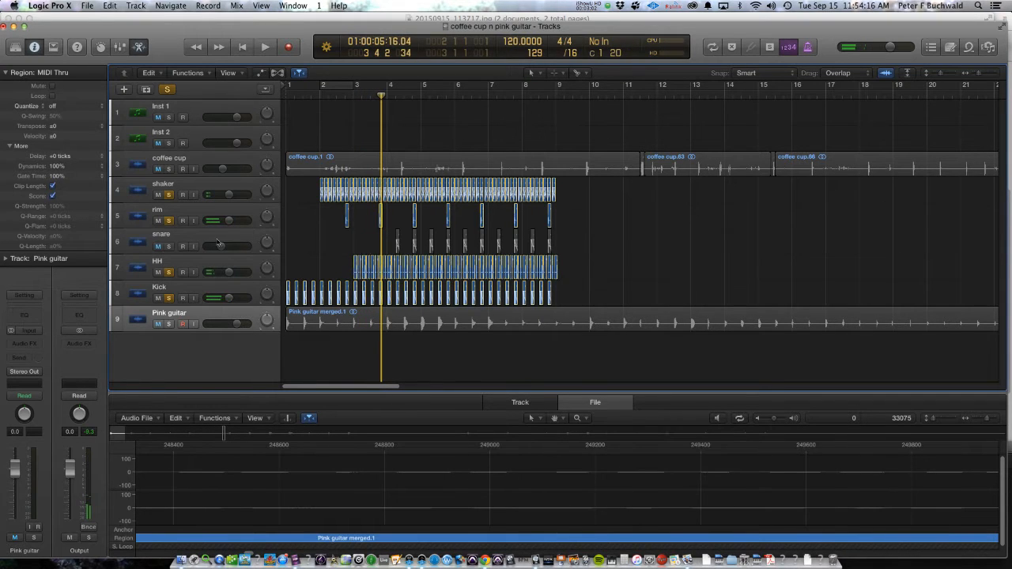
Step: Add the snare track to the solo and play the full layered beat from around the middle of bar 3
{"action": "left_click", "coordinate": [167, 247]}
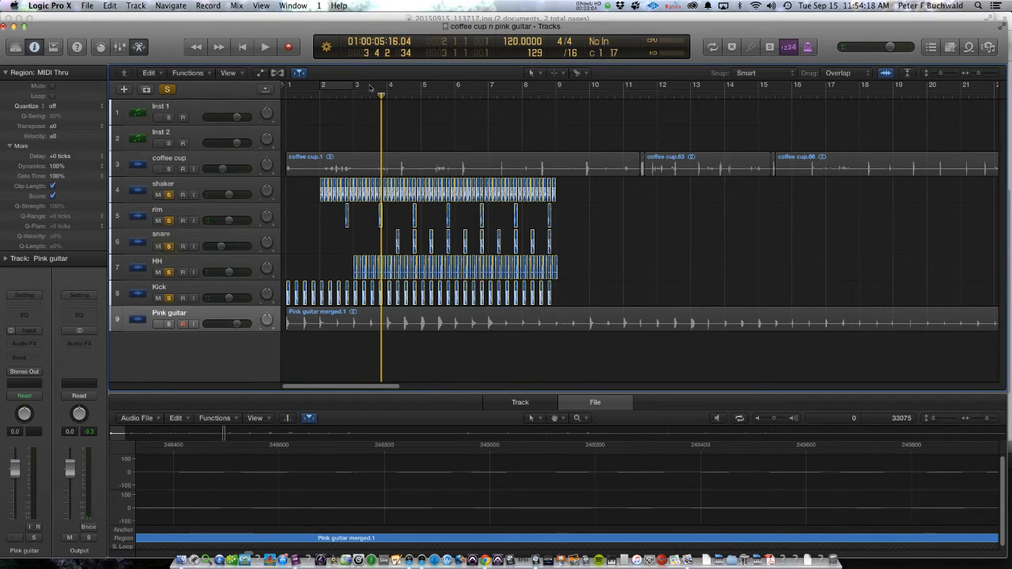
{"action": "left_click", "coordinate": [370, 96]}
{"action": "key", "text": "space"}
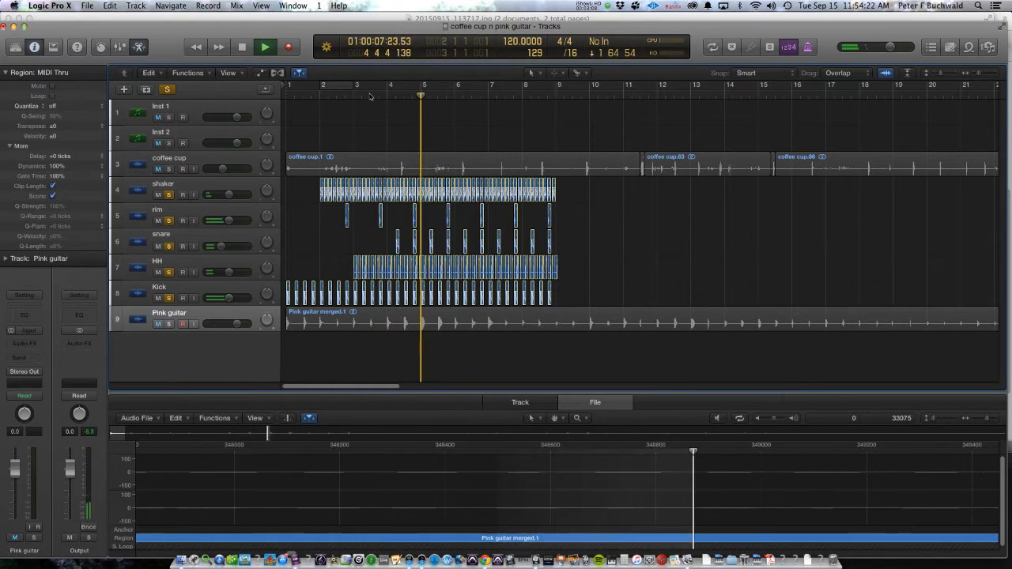
{"action": "key", "text": "space"}
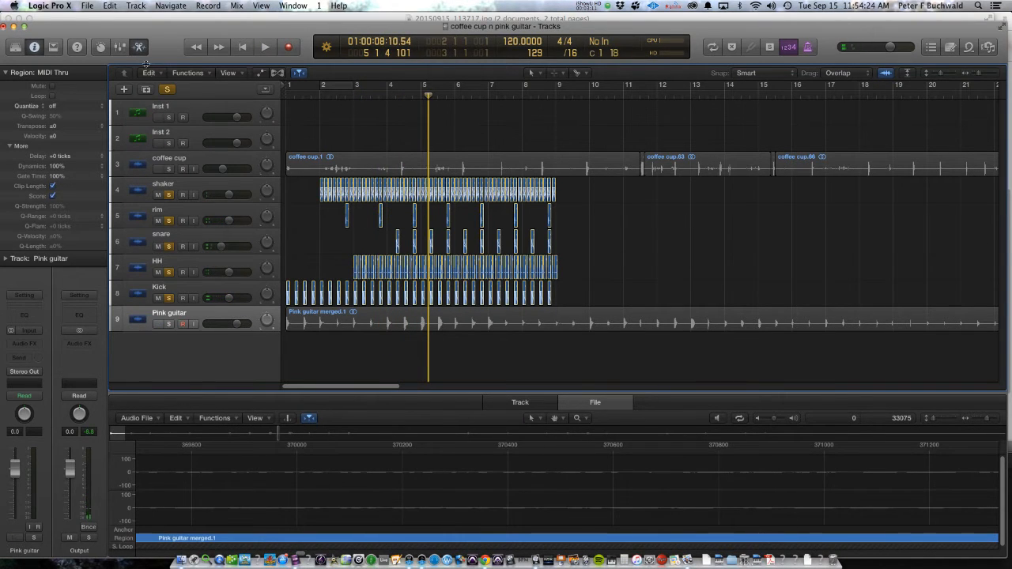
Step: Clear all track solos, mute the coffee cup track and select the Pink guitar track
{"action": "left_click", "coordinate": [167, 90]}
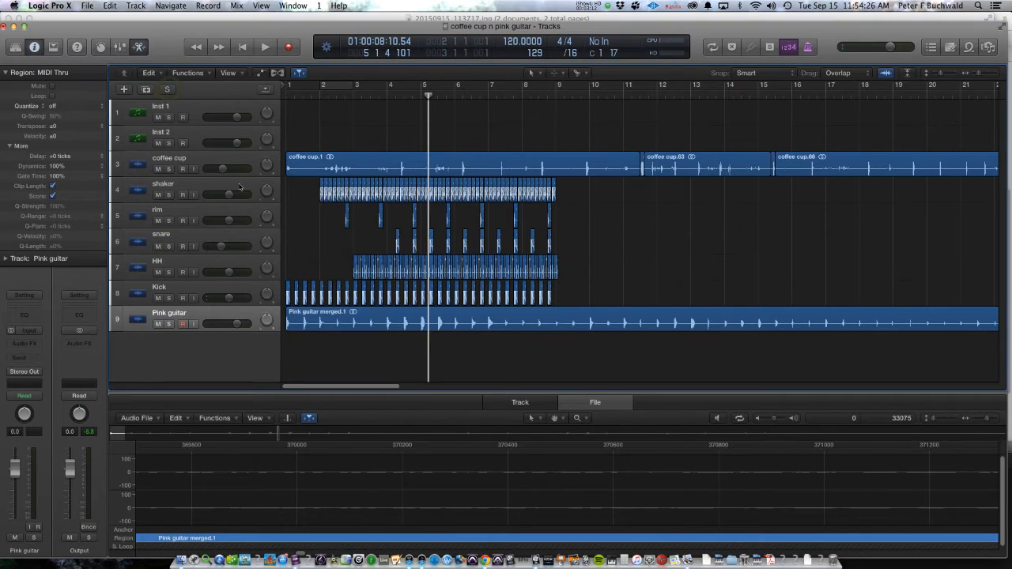
{"action": "left_click", "coordinate": [158, 169]}
{"action": "left_click", "coordinate": [159, 313]}
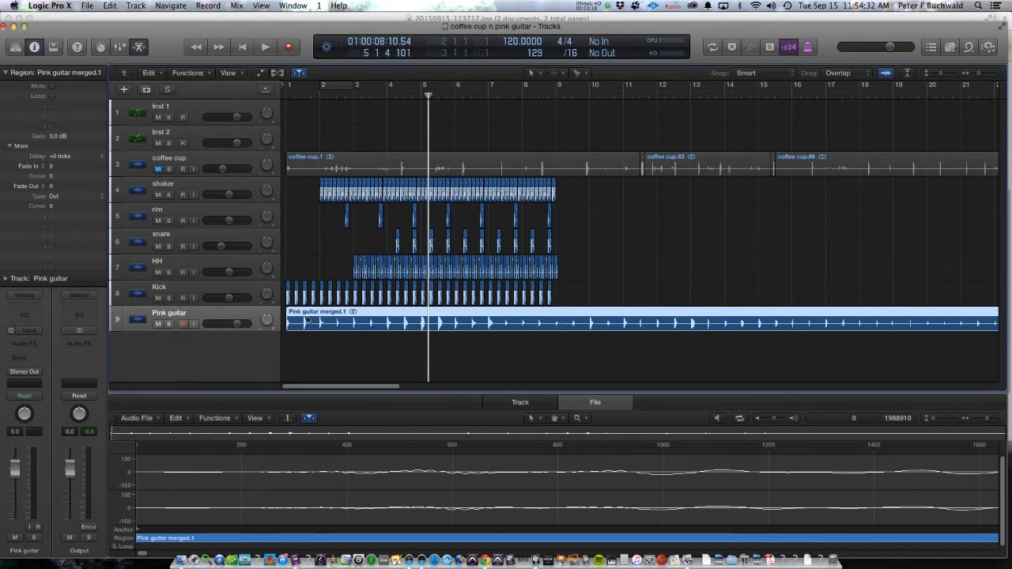
Step: Examine how the Pink guitar hits line up with beat 3 of bar 1 and the start of bar 2
{"action": "left_click", "coordinate": [303, 96]}
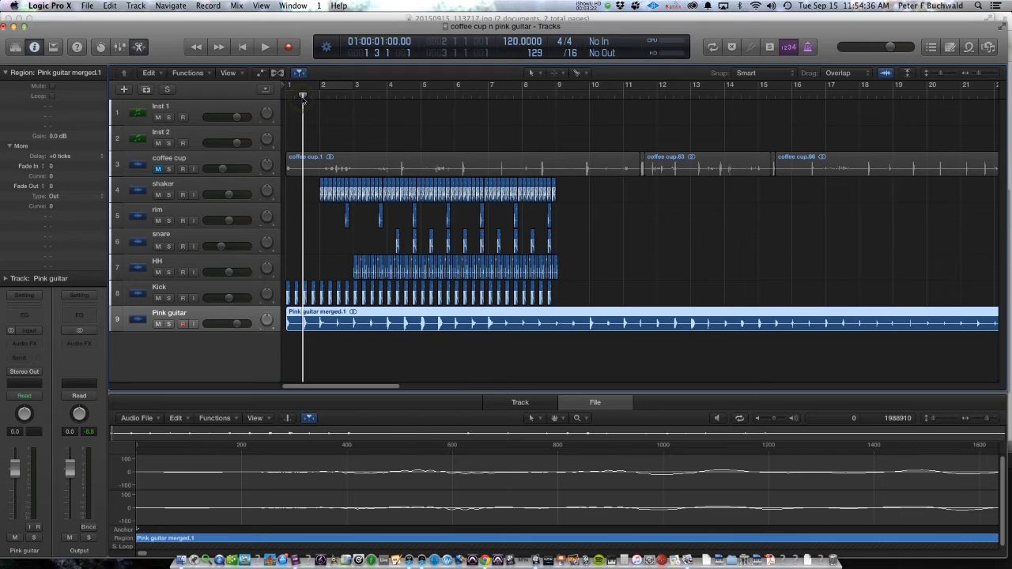
{"action": "key", "text": "super+Right"}
{"action": "key", "text": "super+Right"}
{"action": "key", "text": "super+Right"}
{"action": "key", "text": "super+Right"}
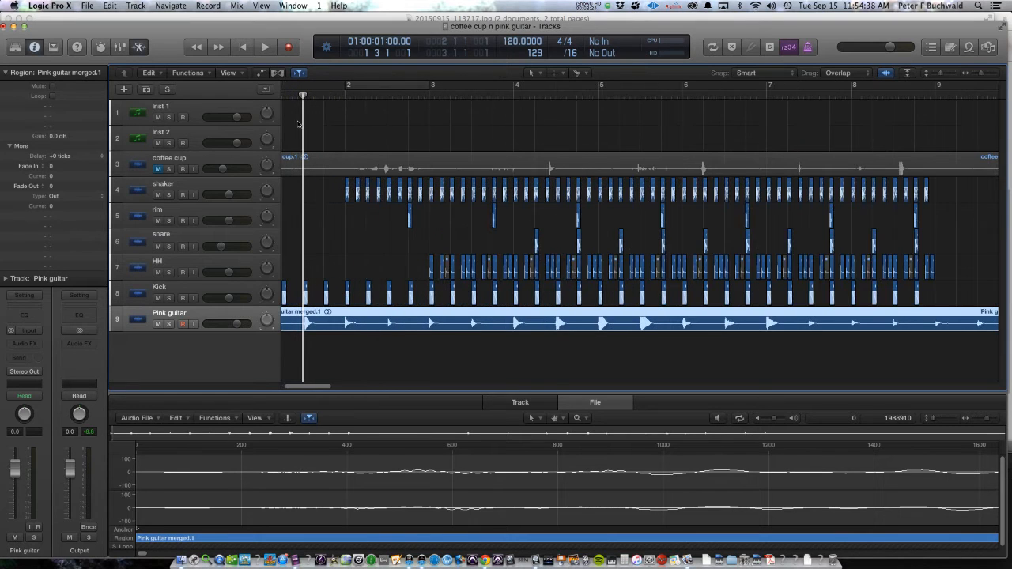
{"action": "key", "text": "super+Left"}
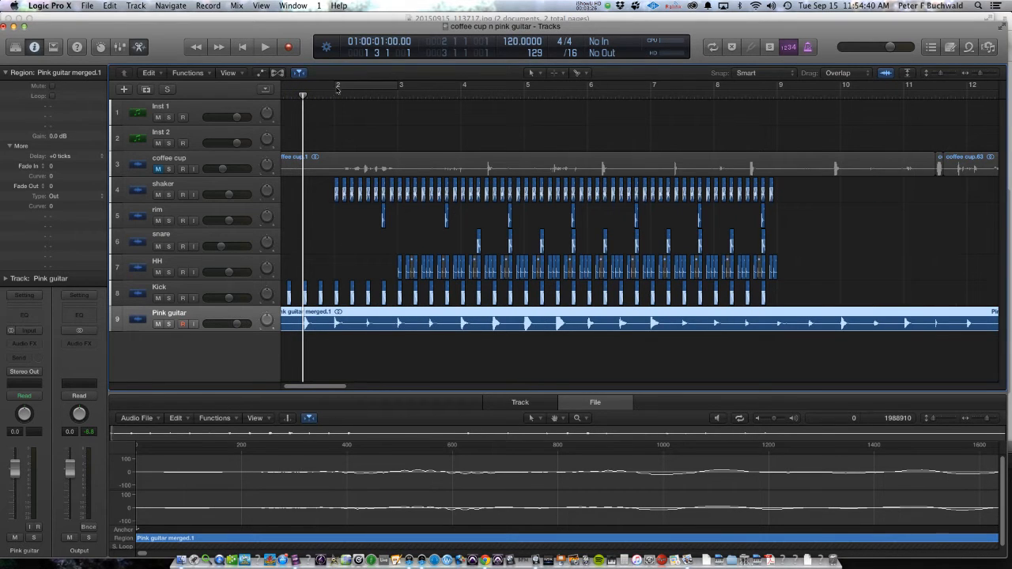
{"action": "left_click", "coordinate": [334, 97]}
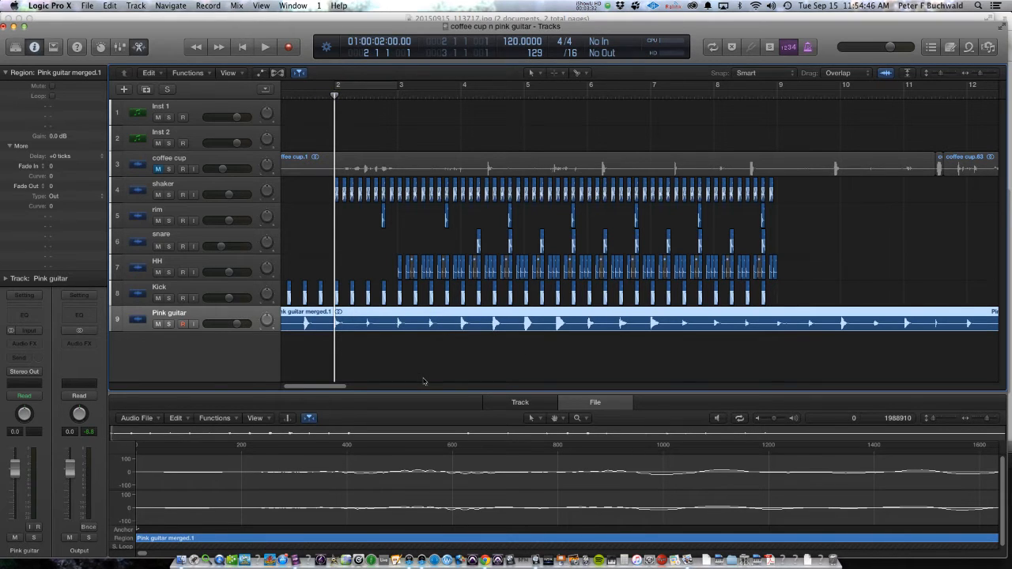
{"action": "key", "text": "period"}
{"action": "key", "text": "Return"}
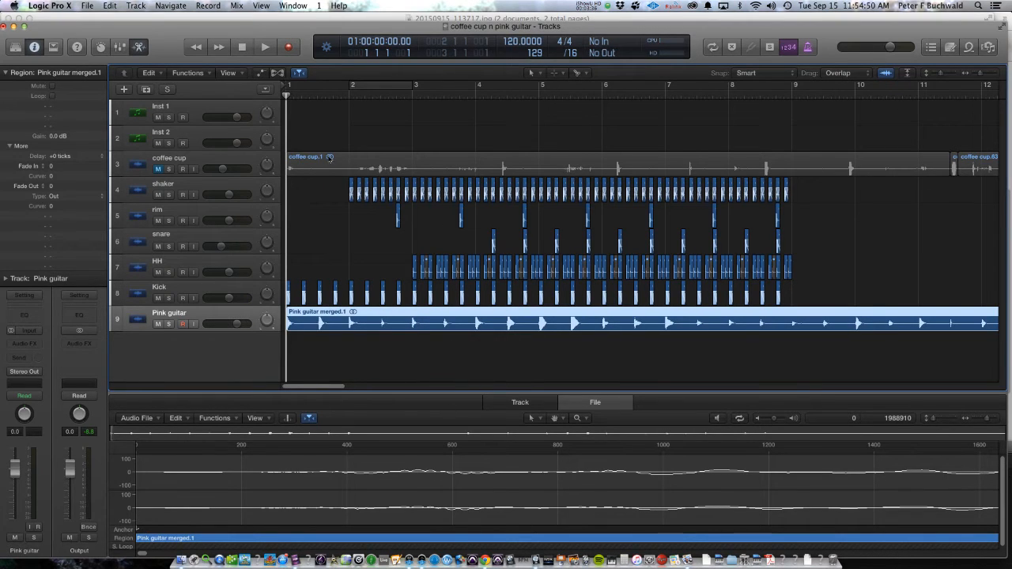
Step: Divide the whole Pink guitar region into equal half-bar slices with the Scissors Tool, starting at beat 3 of bar 1
{"action": "left_click", "coordinate": [532, 72]}
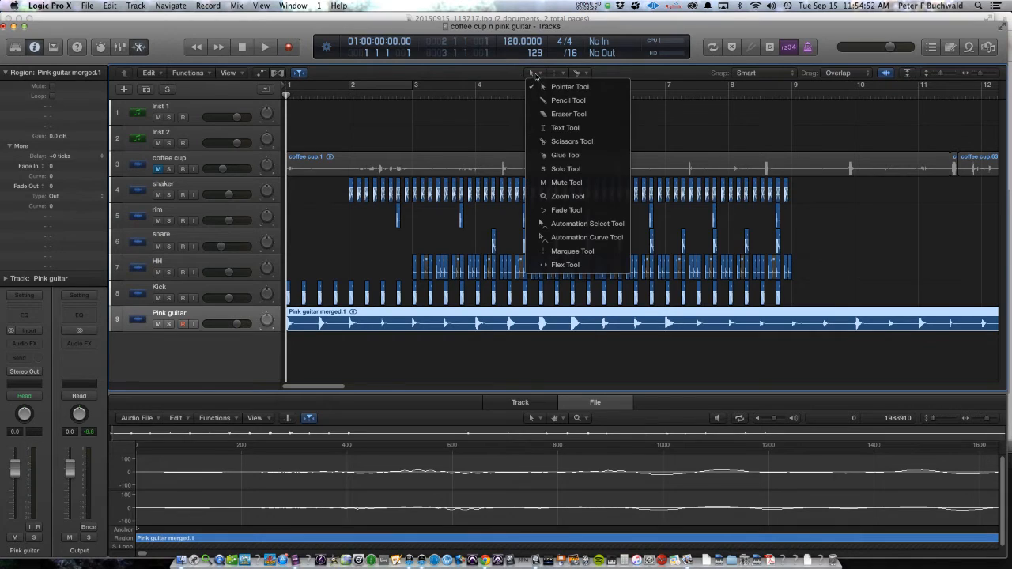
{"action": "left_click", "coordinate": [551, 146]}
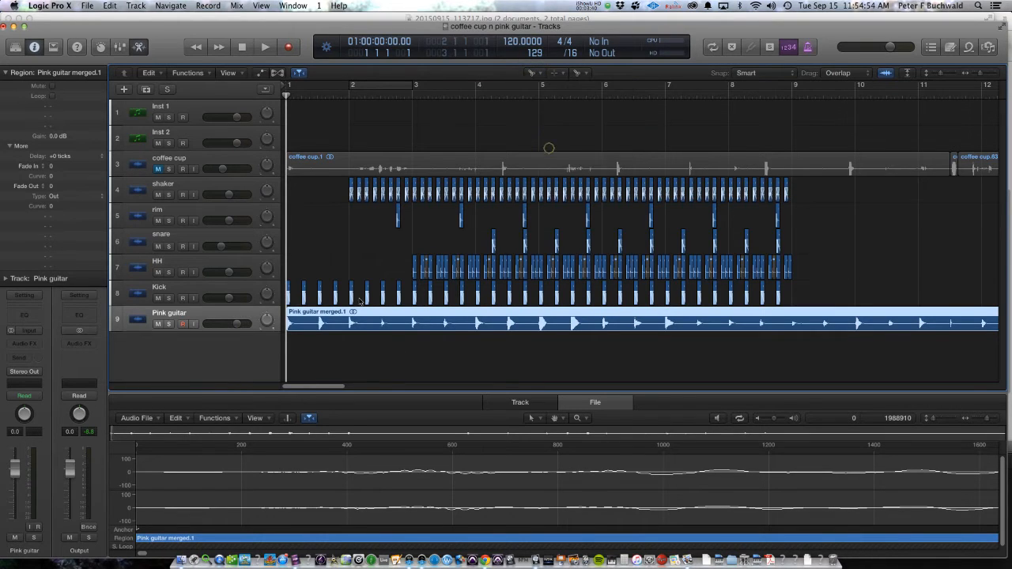
{"action": "left_click", "coordinate": [320, 322], "text": "alt"}
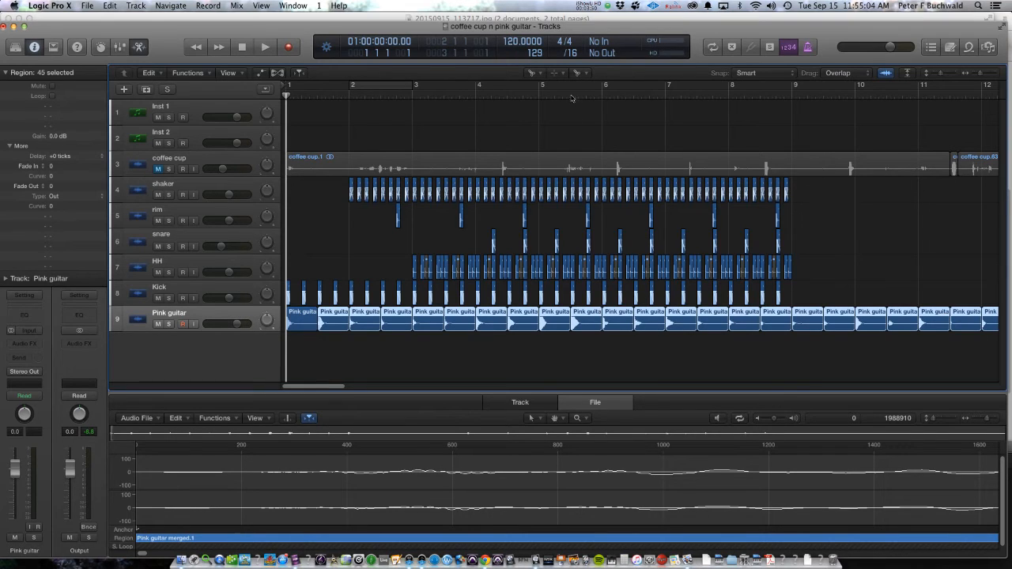
Step: Select all Pink guitar slices with the Pointer Tool, shorten them together to about an eighth note and set Fade In to 2
{"action": "left_click", "coordinate": [541, 79]}
{"action": "left_click", "coordinate": [544, 92]}
{"action": "left_click", "coordinate": [223, 315]}
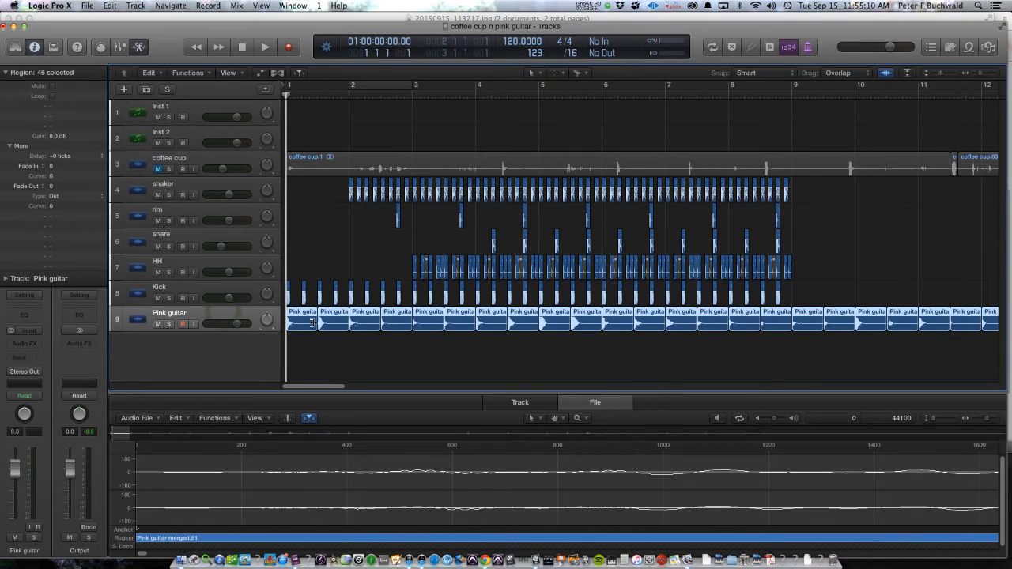
{"action": "left_click_drag", "start_coordinate": [314, 326], "coordinate": [289, 326]}
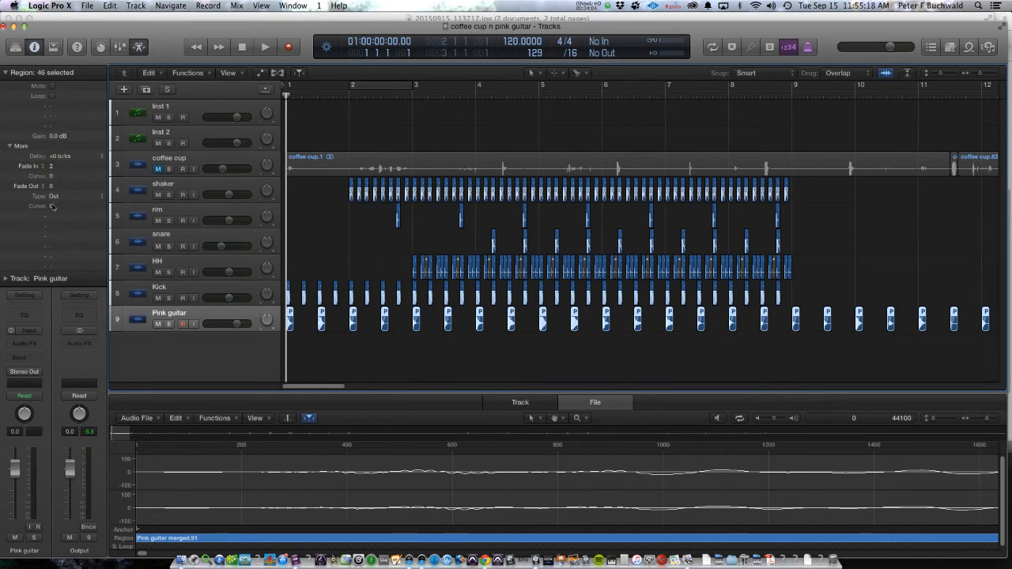
Step: Keep the fade type of the selected guitar slices at Out and set their Fade Out to 28
{"action": "left_click", "coordinate": [58, 200]}
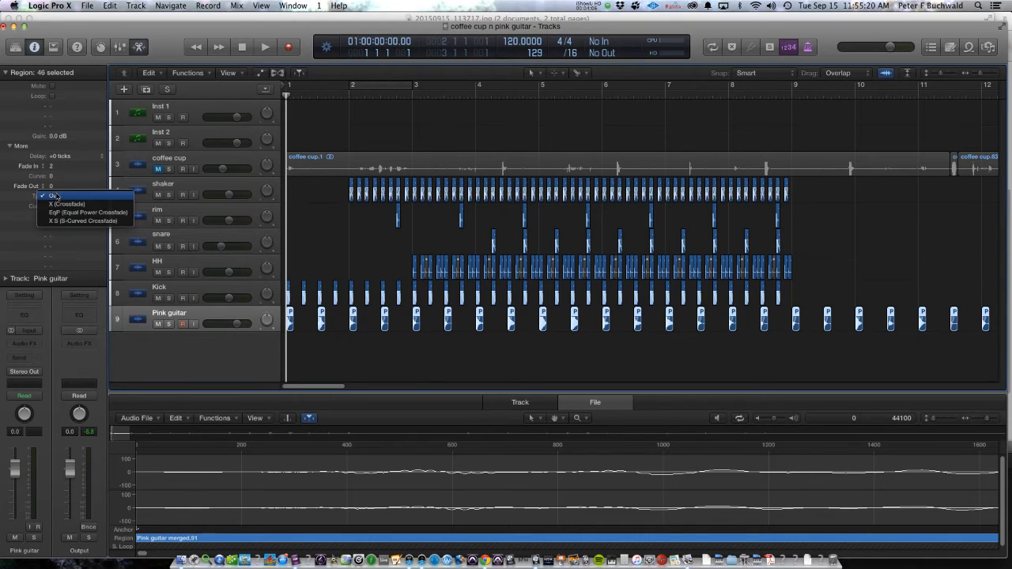
{"action": "left_click", "coordinate": [62, 200]}
{"action": "left_click", "coordinate": [68, 199]}
{"action": "left_click", "coordinate": [62, 197]}
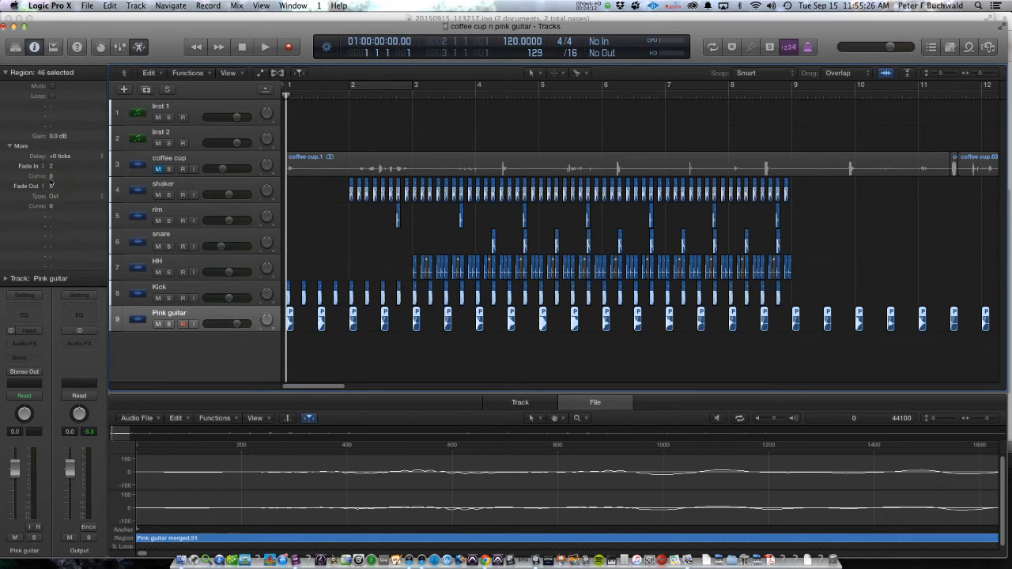
{"action": "left_click_drag", "start_coordinate": [51, 185], "coordinate": [49, 156]}
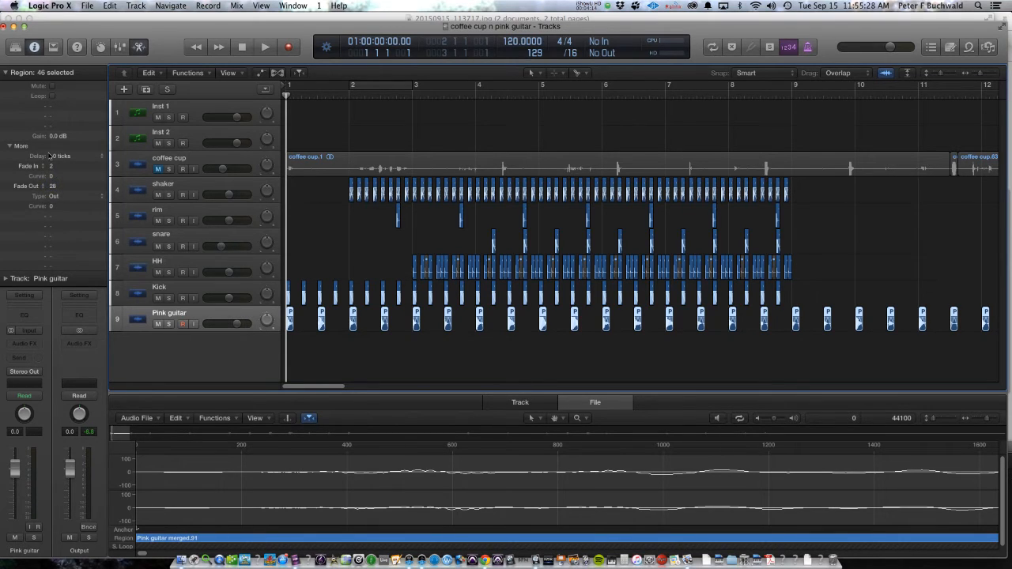
Step: Solo the Pink guitar track, play its trimmed slices briefly from the project start, and turn the solo off
{"action": "left_click", "coordinate": [169, 324]}
{"action": "key", "text": "space"}
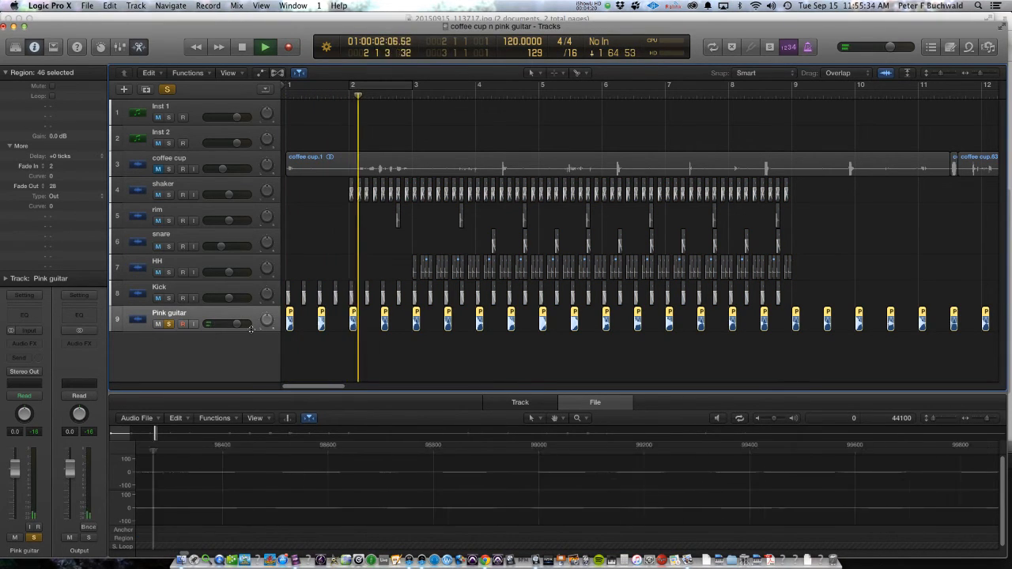
{"action": "key", "text": "space"}
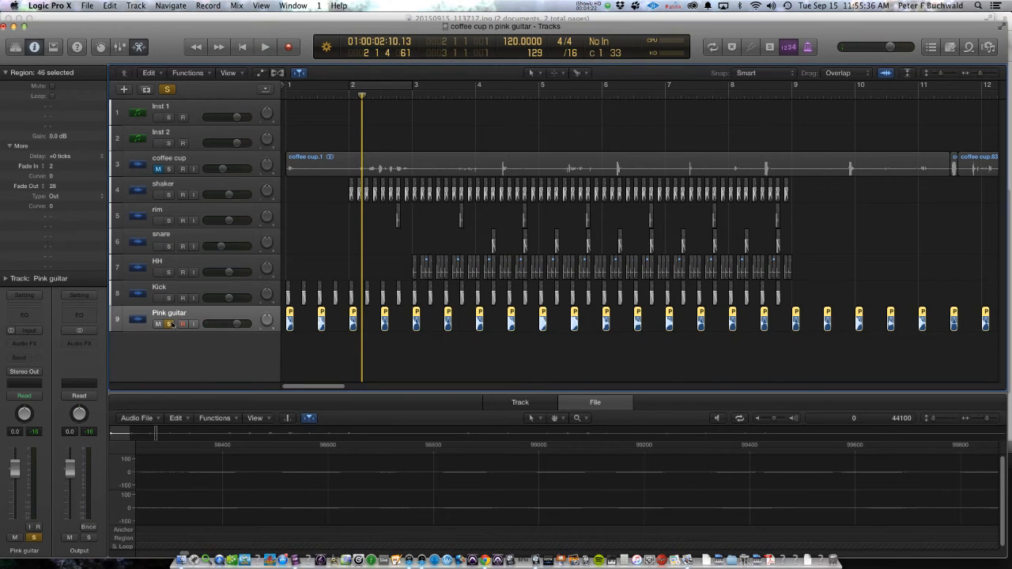
{"action": "left_click", "coordinate": [169, 324]}
Step: Load the EXS24 sampler on the Inst 2 track and open its Instrument Editor
{"action": "left_click", "coordinate": [191, 138]}
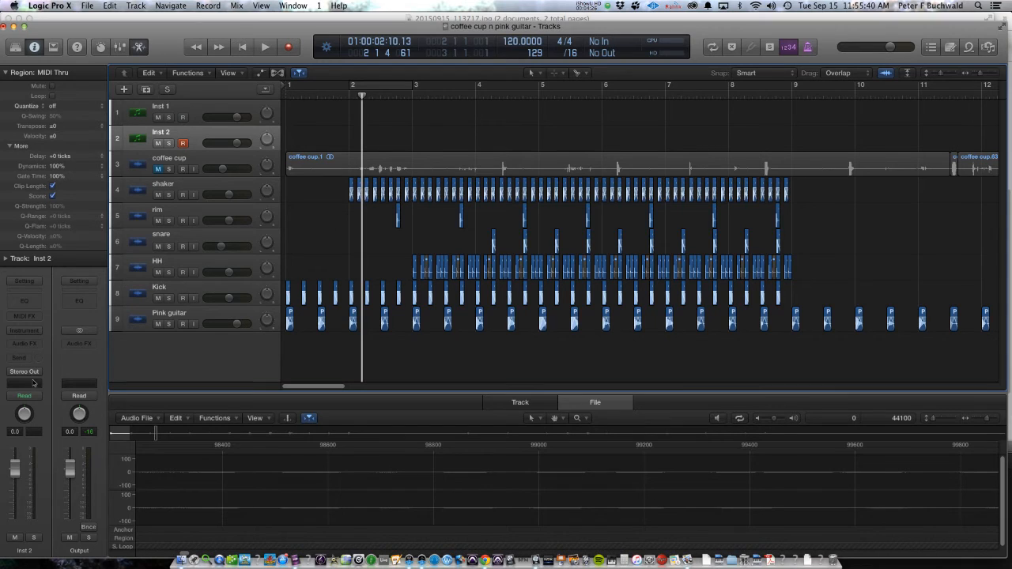
{"action": "left_click", "coordinate": [25, 332]}
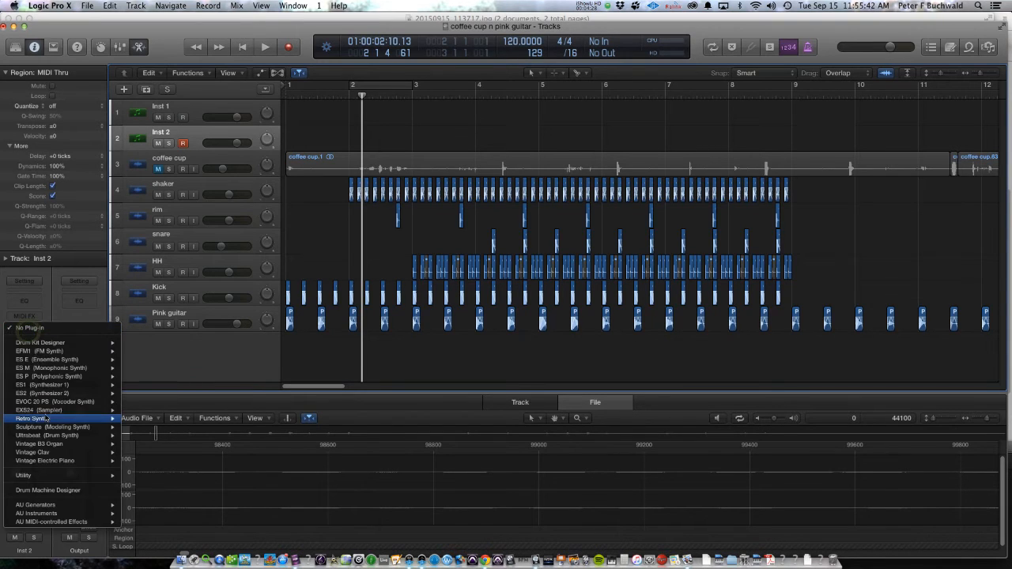
{"action": "mouse_move", "coordinate": [103, 412]}
{"action": "left_click", "coordinate": [157, 421]}
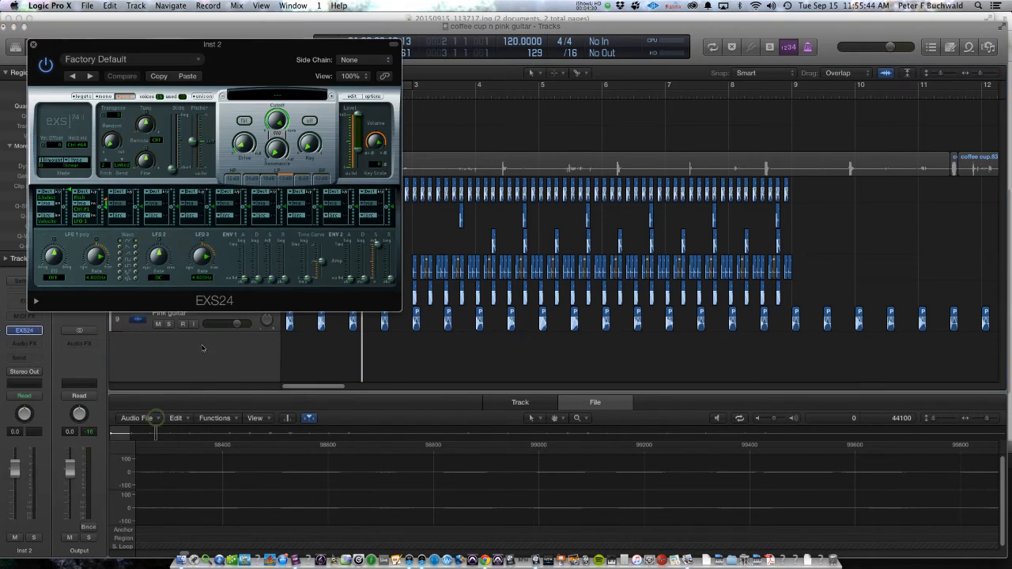
{"action": "left_click", "coordinate": [351, 96]}
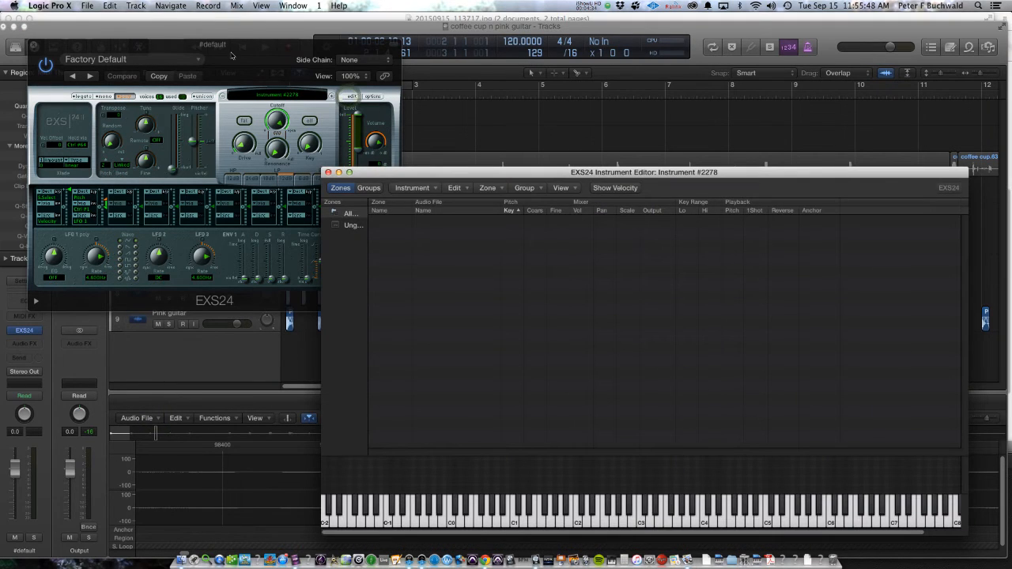
Step: Select all Pink guitar slices, close the EXS24 plug-in window and move the Instrument Editor below the Pink guitar track
{"action": "left_click_drag", "start_coordinate": [191, 49], "coordinate": [479, 304]}
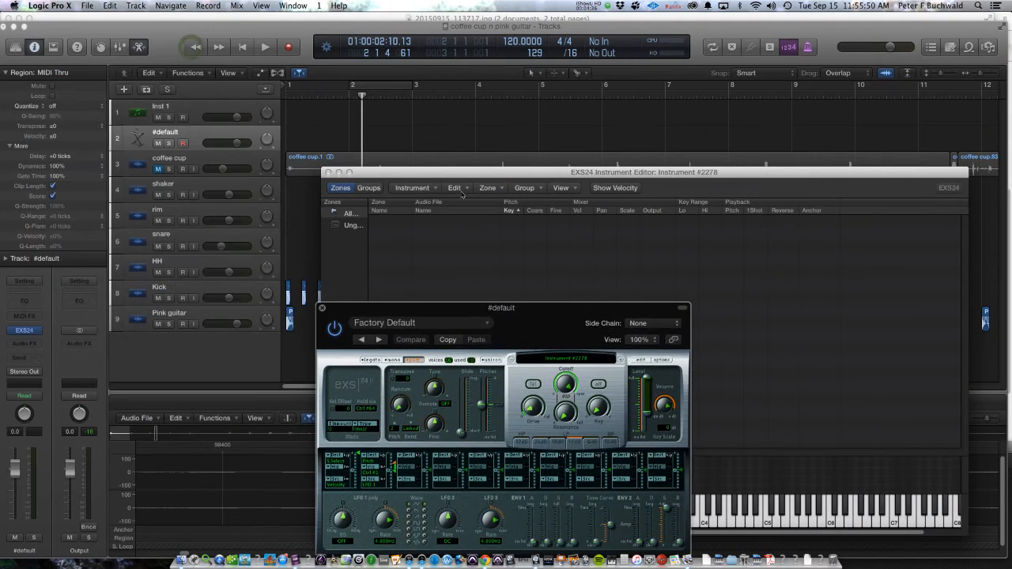
{"action": "left_click_drag", "start_coordinate": [460, 173], "coordinate": [584, 311]}
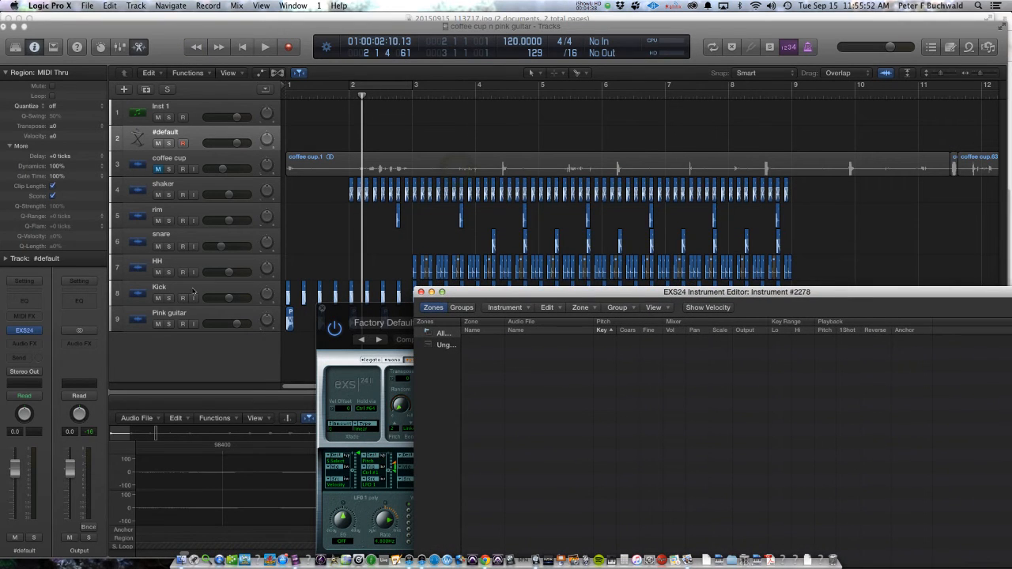
{"action": "left_click", "coordinate": [201, 315]}
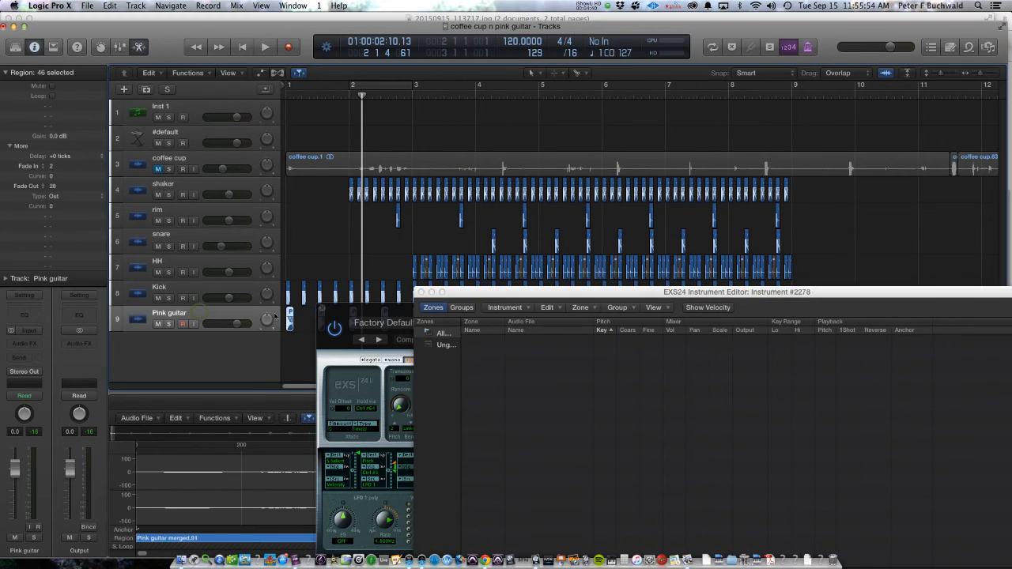
{"action": "left_click", "coordinate": [322, 309]}
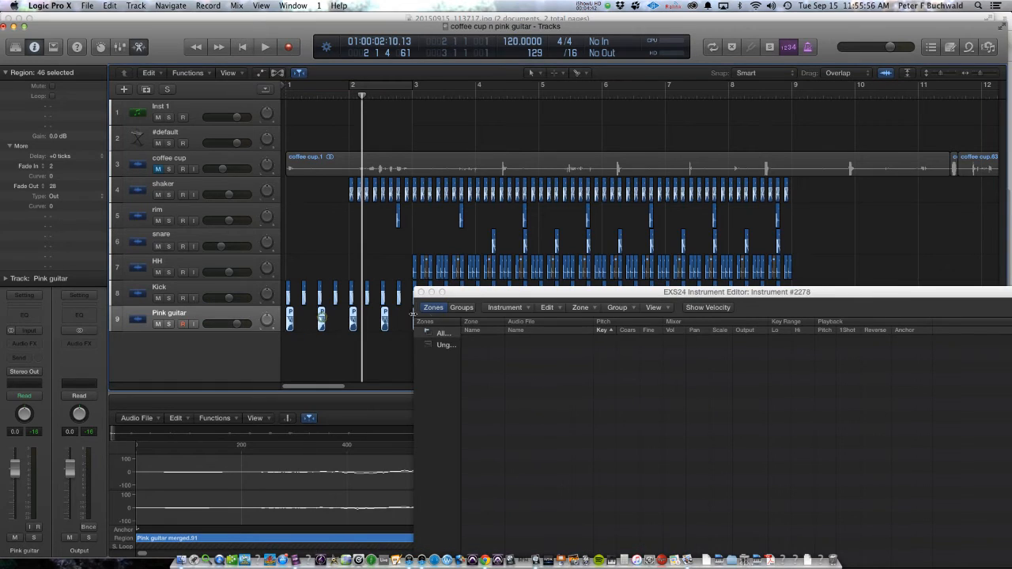
{"action": "left_click_drag", "start_coordinate": [479, 292], "coordinate": [461, 352]}
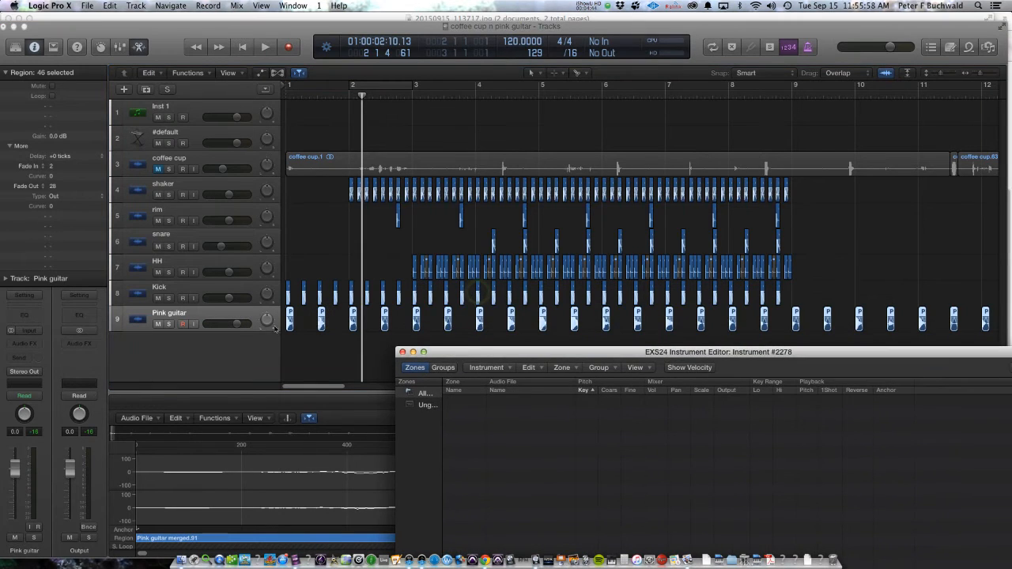
{"action": "left_click_drag", "start_coordinate": [292, 315], "coordinate": [317, 316]}
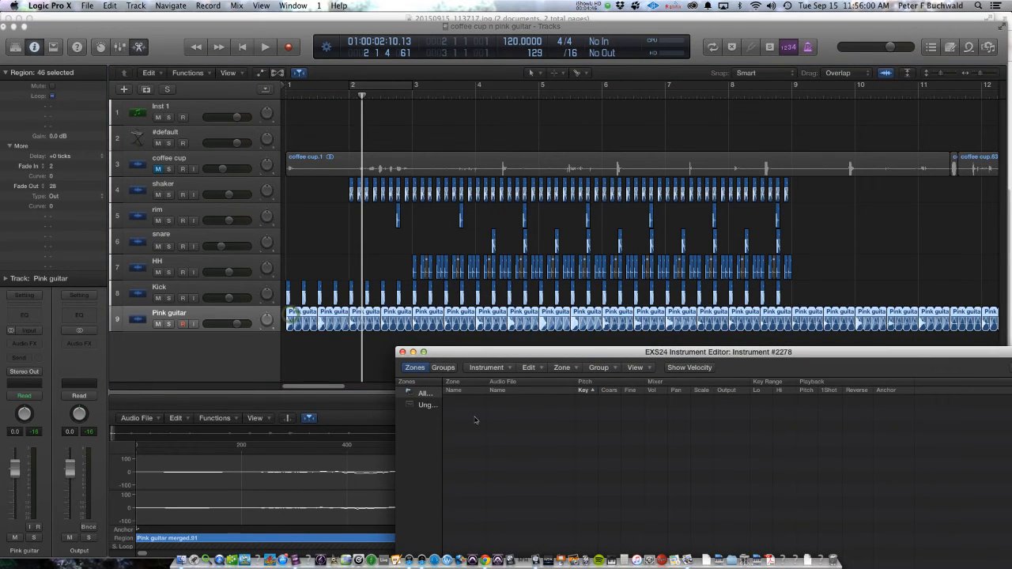
{"action": "left_click_drag", "start_coordinate": [590, 470], "coordinate": [589, 470]}
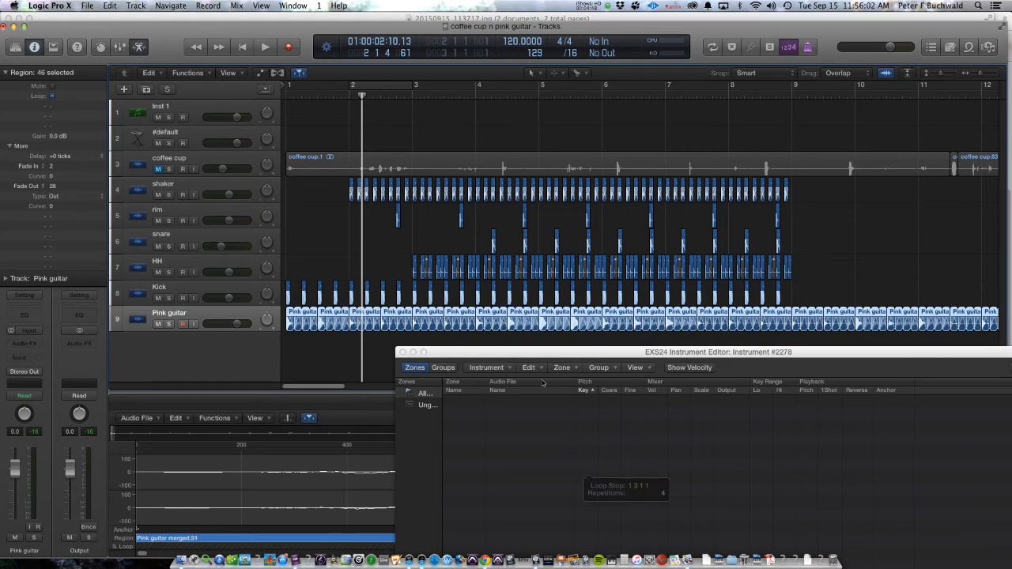
{"action": "left_click_drag", "start_coordinate": [540, 358], "coordinate": [540, 347]}
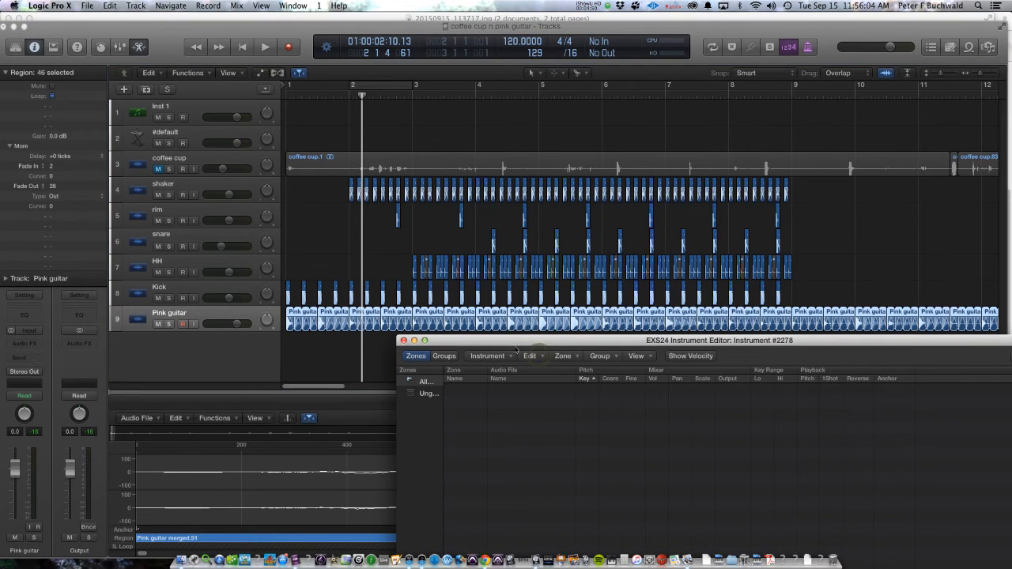
{"action": "key", "text": "super+z"}
{"action": "left_click", "coordinate": [229, 317]}
{"action": "key", "text": "super+z"}
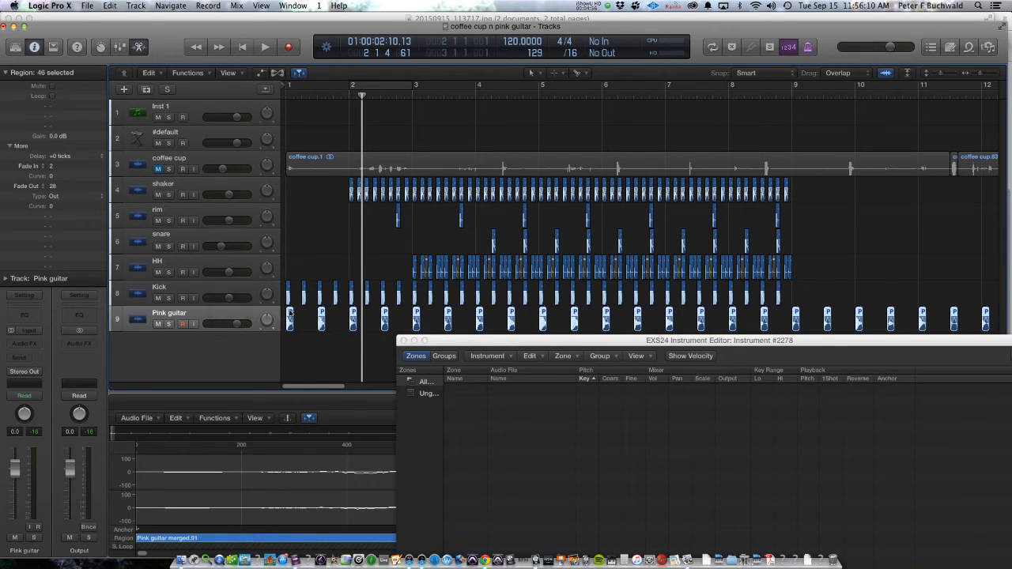
Step: Add the selected Pink guitar slices to the EXS24 Instrument Editor as contiguous zones one note wide, raising the start note above C1
{"action": "left_click_drag", "start_coordinate": [290, 313], "coordinate": [490, 437]}
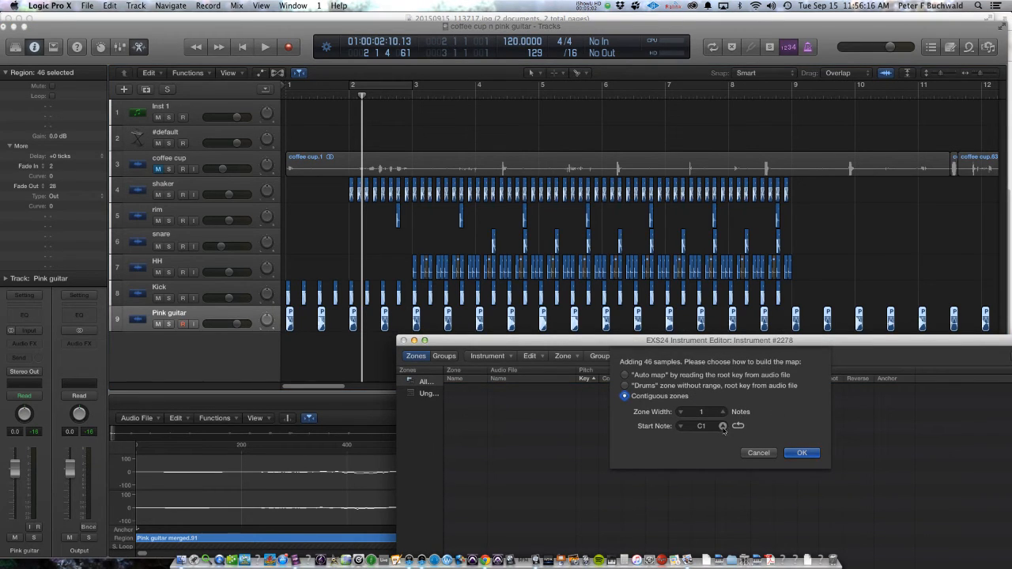
{"action": "left_click", "coordinate": [722, 426]}
{"action": "left_click", "coordinate": [722, 426]}
{"action": "left_click", "coordinate": [722, 426]}
{"action": "left_click", "coordinate": [802, 452]}
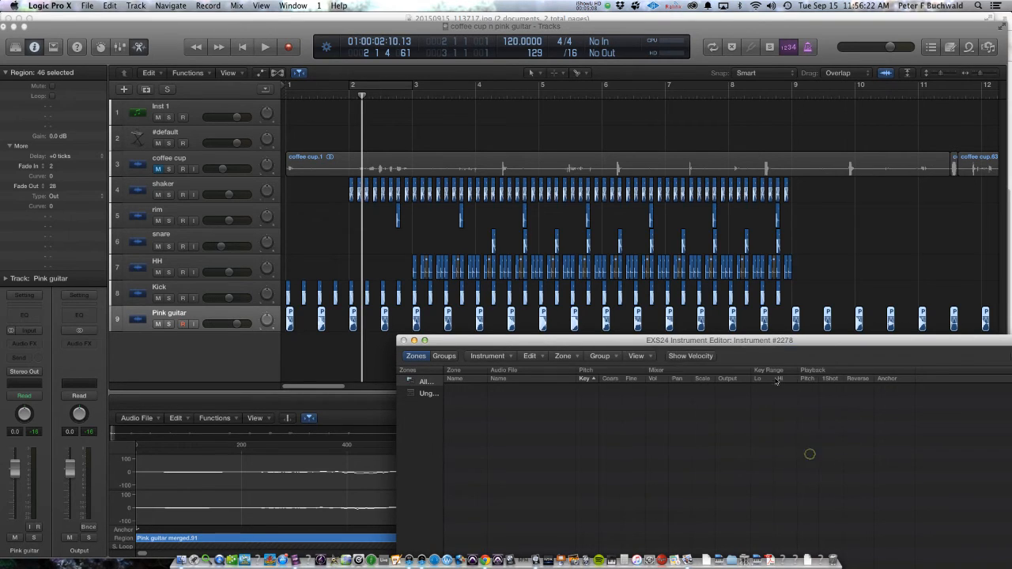
Step: Reposition the EXS24 Instrument Editor, select the #default sampler track for playing, and bring the editor's zone keyboard into view
{"action": "double_click", "coordinate": [764, 338]}
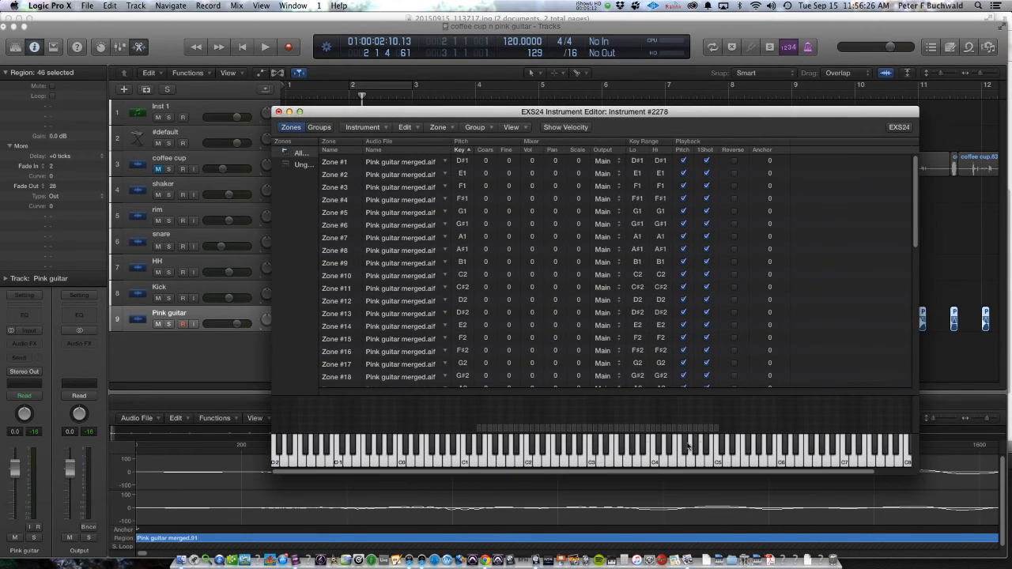
{"action": "left_click_drag", "start_coordinate": [399, 116], "coordinate": [556, 245]}
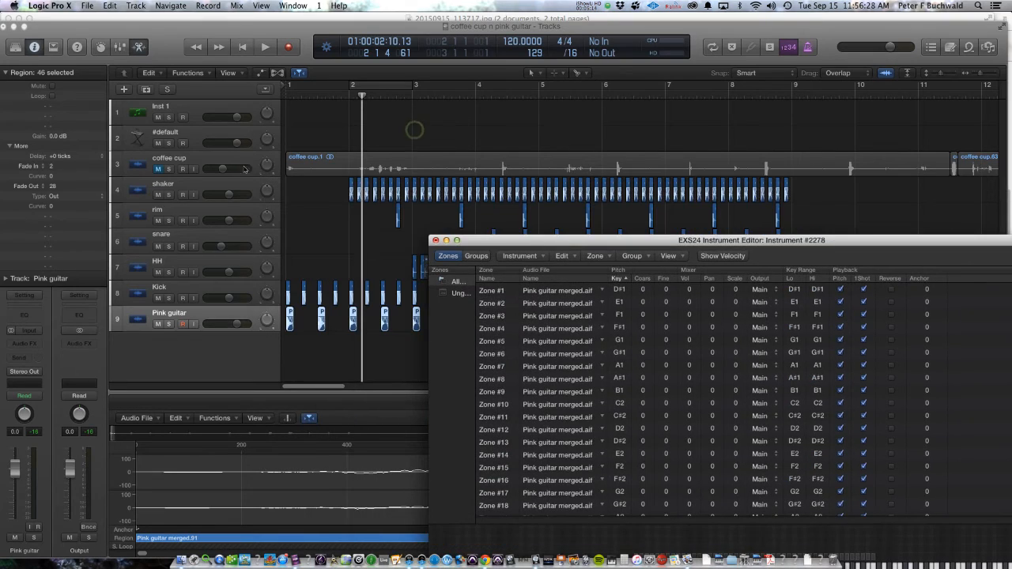
{"action": "left_click", "coordinate": [197, 141]}
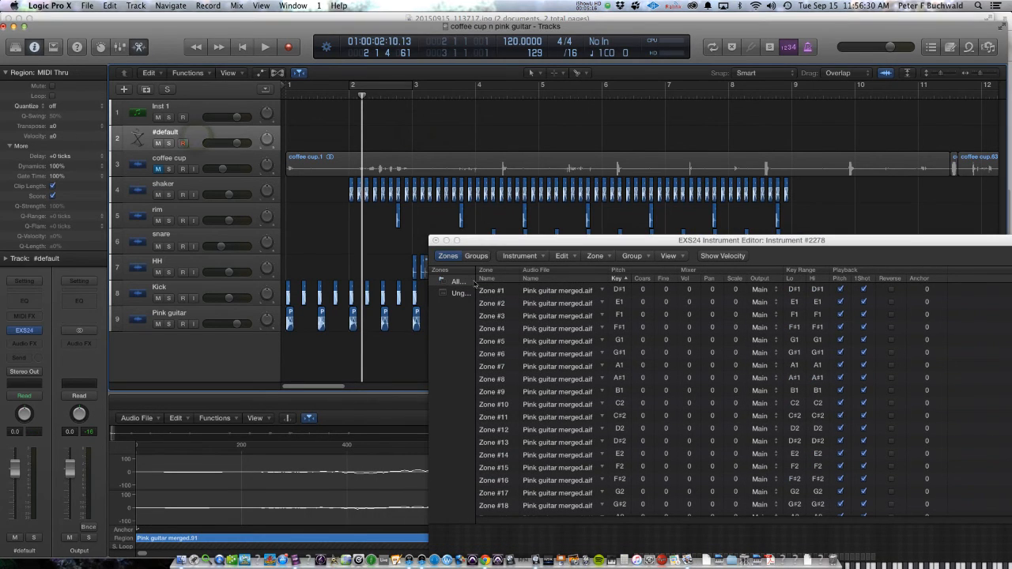
{"action": "left_click_drag", "start_coordinate": [473, 241], "coordinate": [442, 209]}
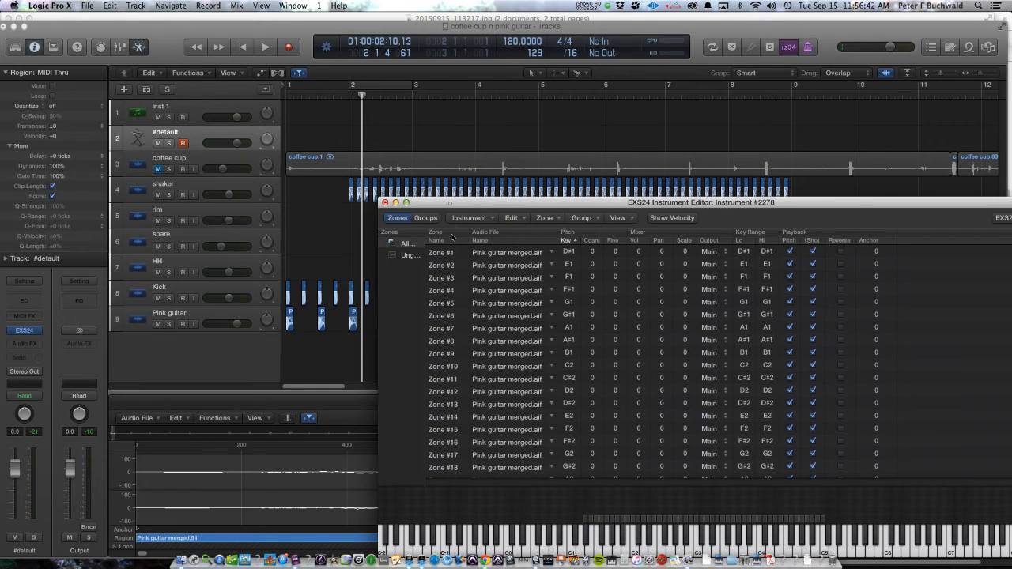
Step: Move the Instrument Editor away from the arranged regions and close it without saving the changes to the instrument
{"action": "left_click_drag", "start_coordinate": [452, 205], "coordinate": [452, 237]}
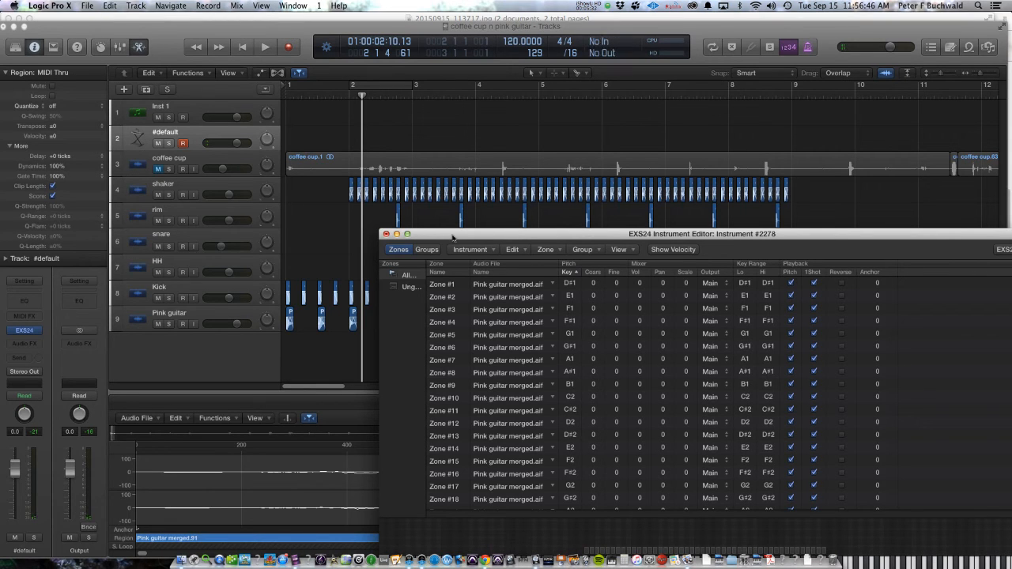
{"action": "left_click_drag", "start_coordinate": [462, 235], "coordinate": [605, 306]}
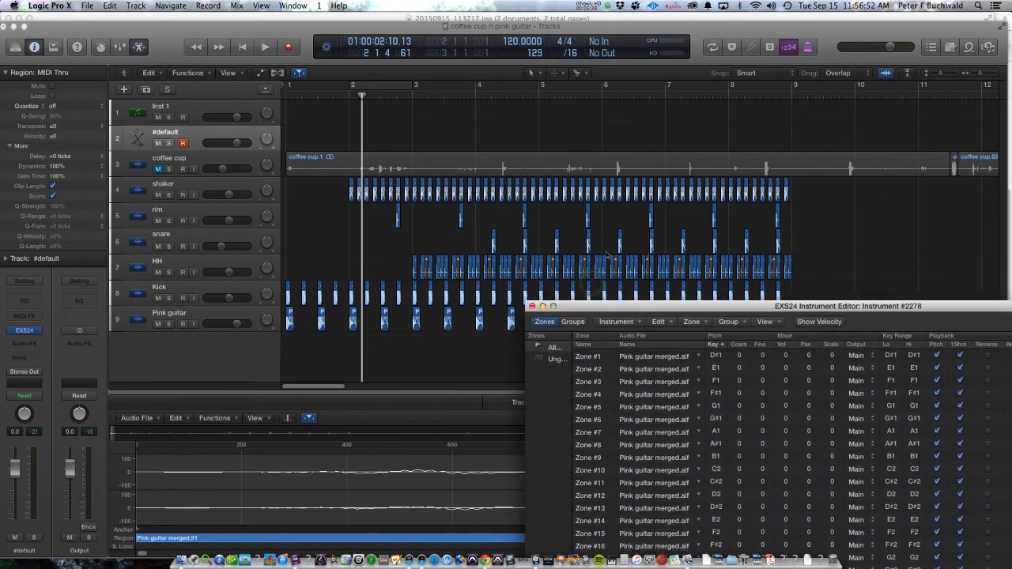
{"action": "left_click_drag", "start_coordinate": [607, 255], "coordinate": [471, 274]}
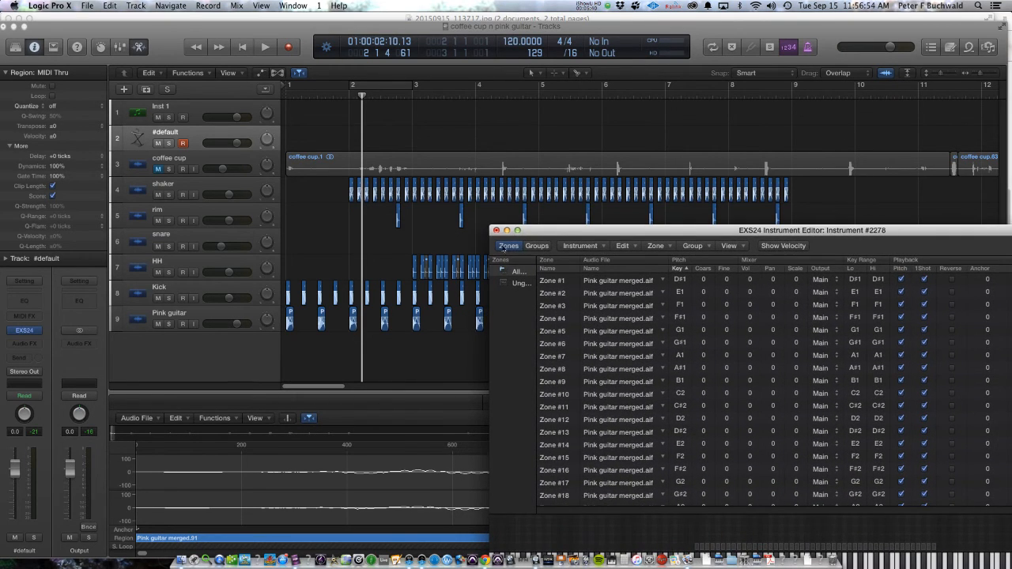
{"action": "left_click_drag", "start_coordinate": [552, 234], "coordinate": [527, 337]}
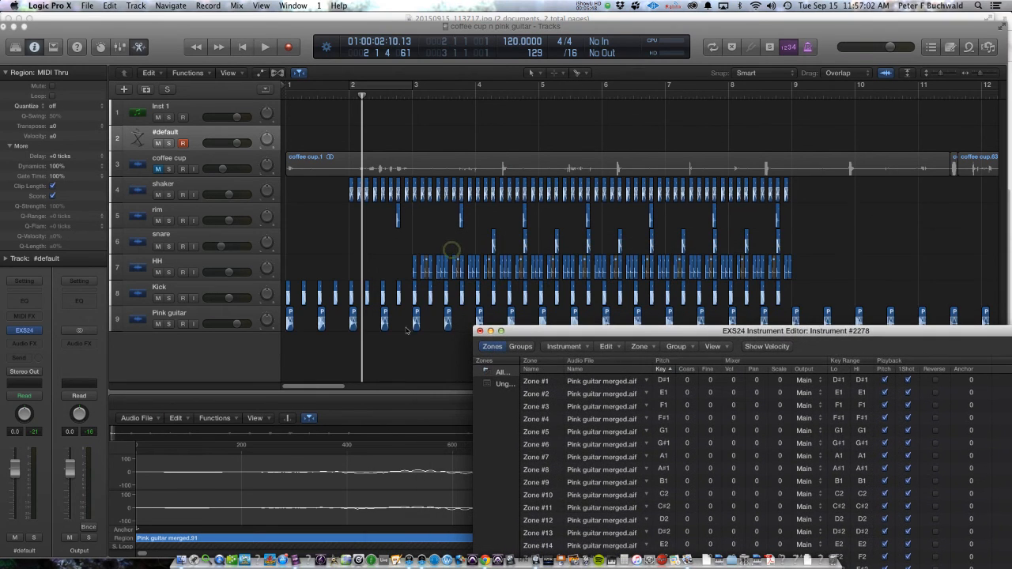
{"action": "left_click", "coordinate": [480, 331]}
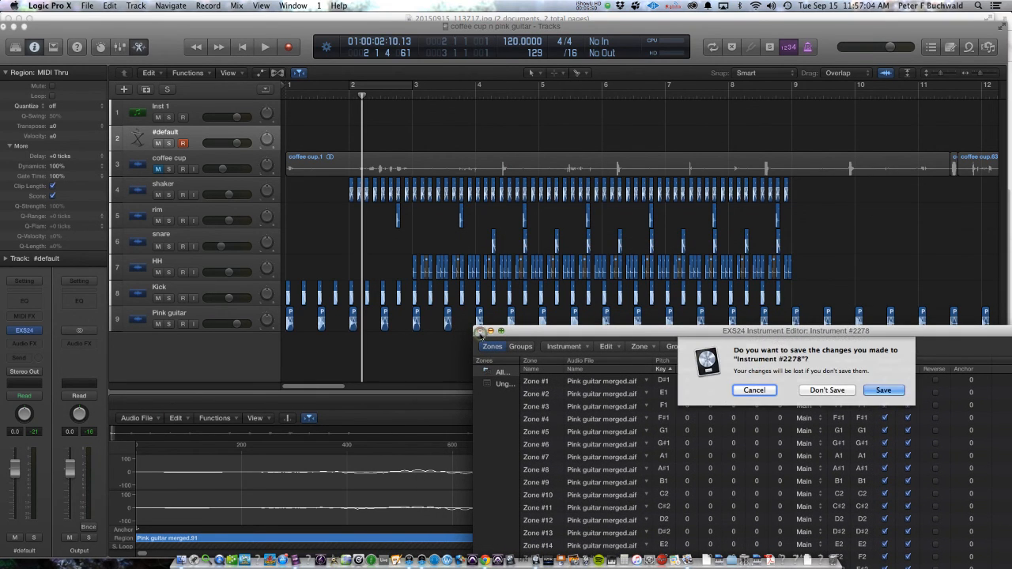
{"action": "left_click", "coordinate": [819, 390]}
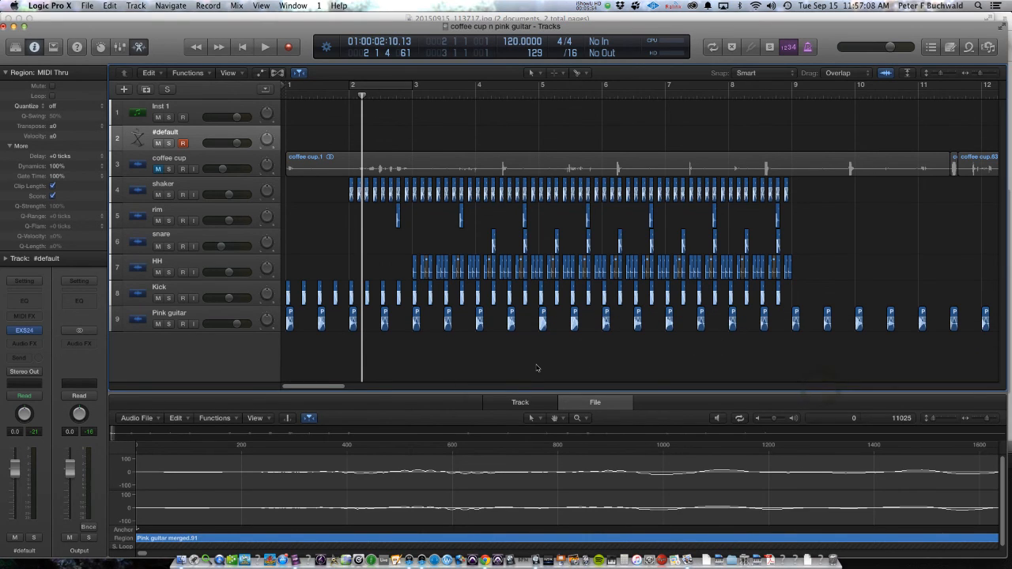